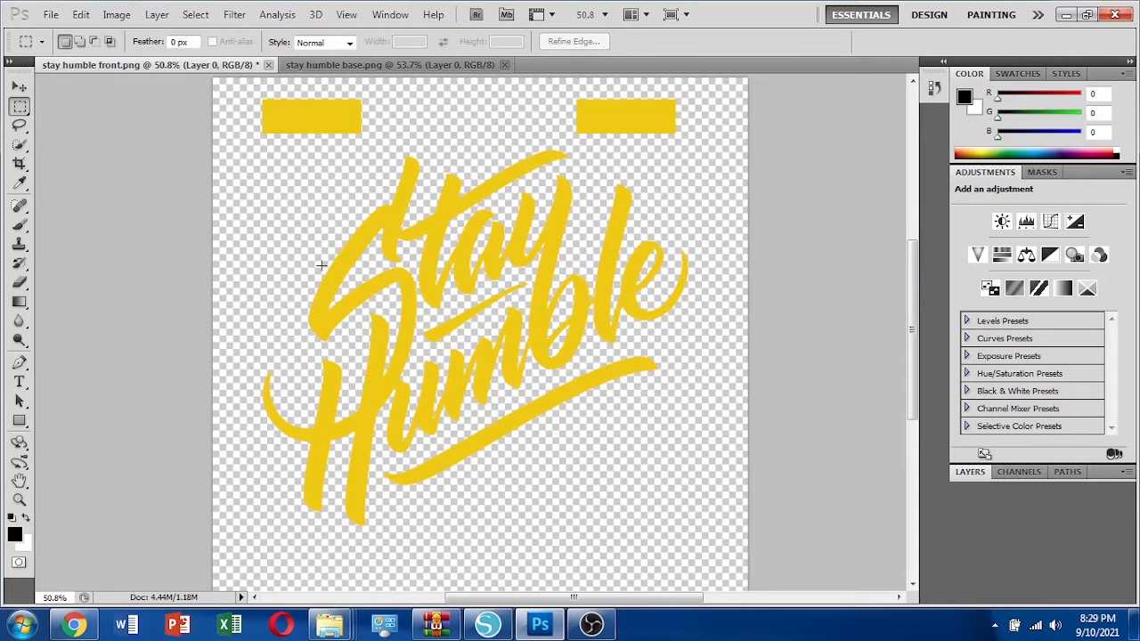
- Compare the yellow lettering in stay humble front.png with the black silhouette and its registration rectangles in stay humble base.png
left_click(386, 68)
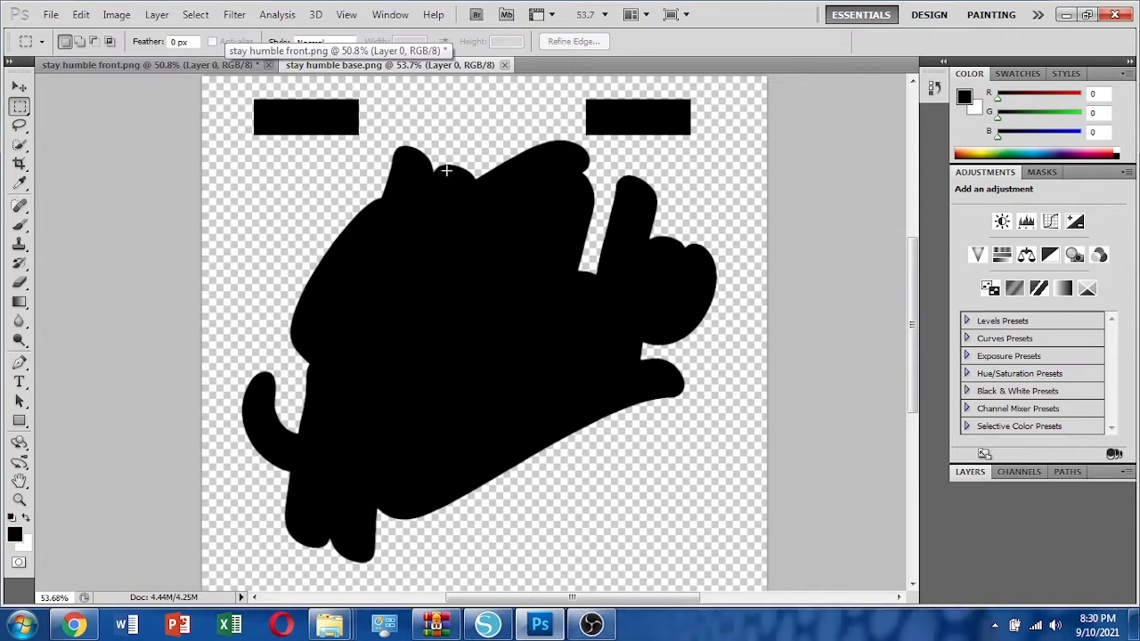
left_click(180, 71)
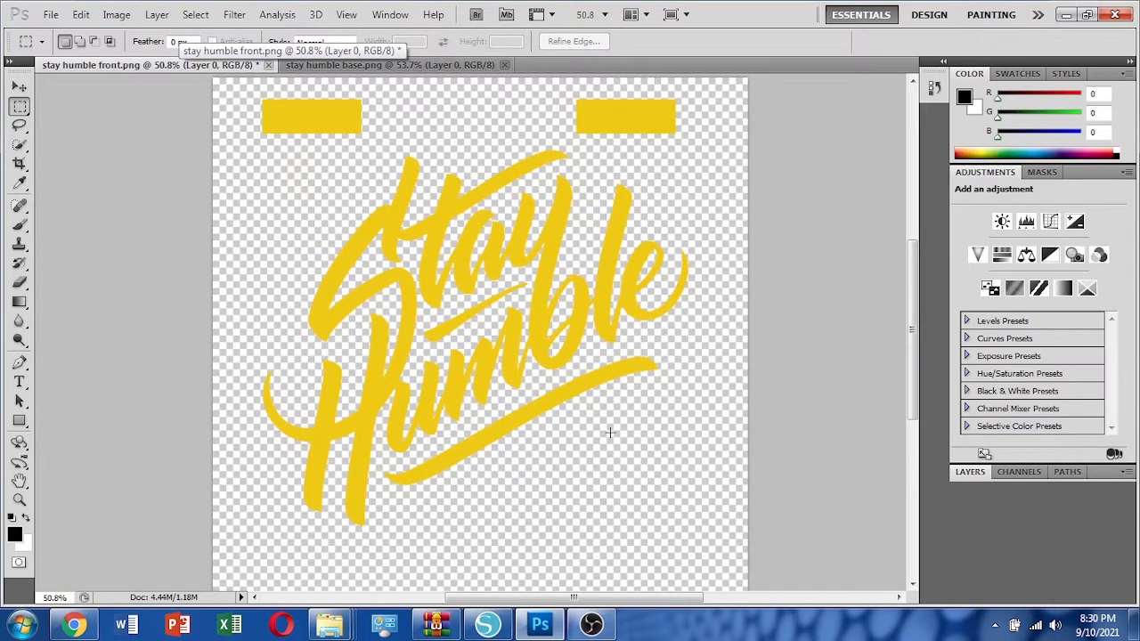
left_click(319, 67)
left_click(213, 66)
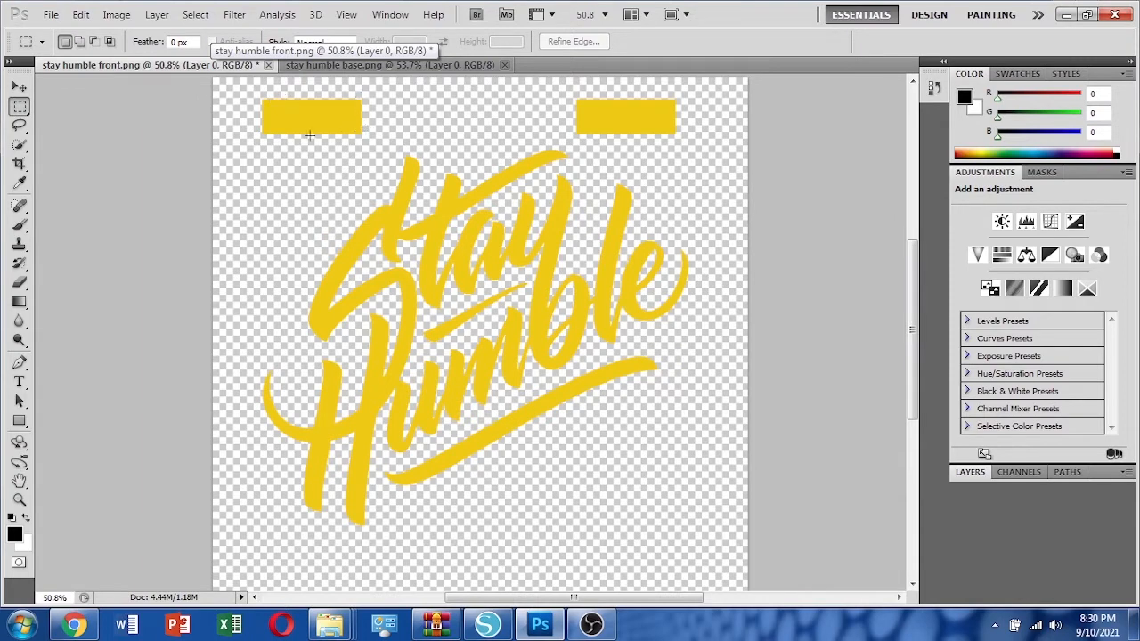
left_click(314, 64)
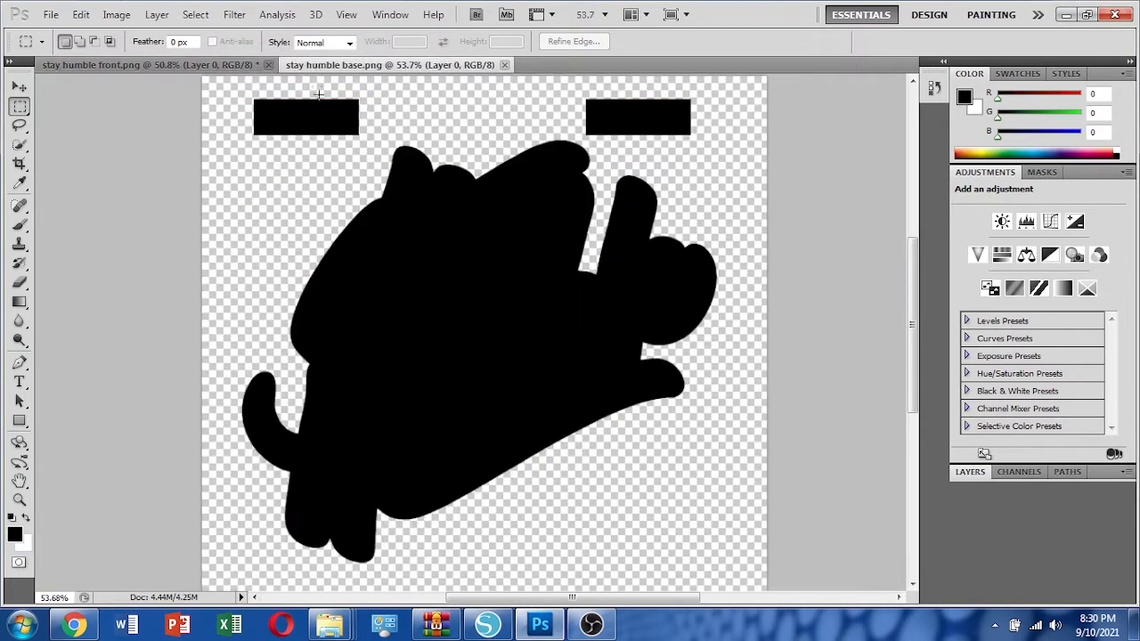
left_click(215, 67)
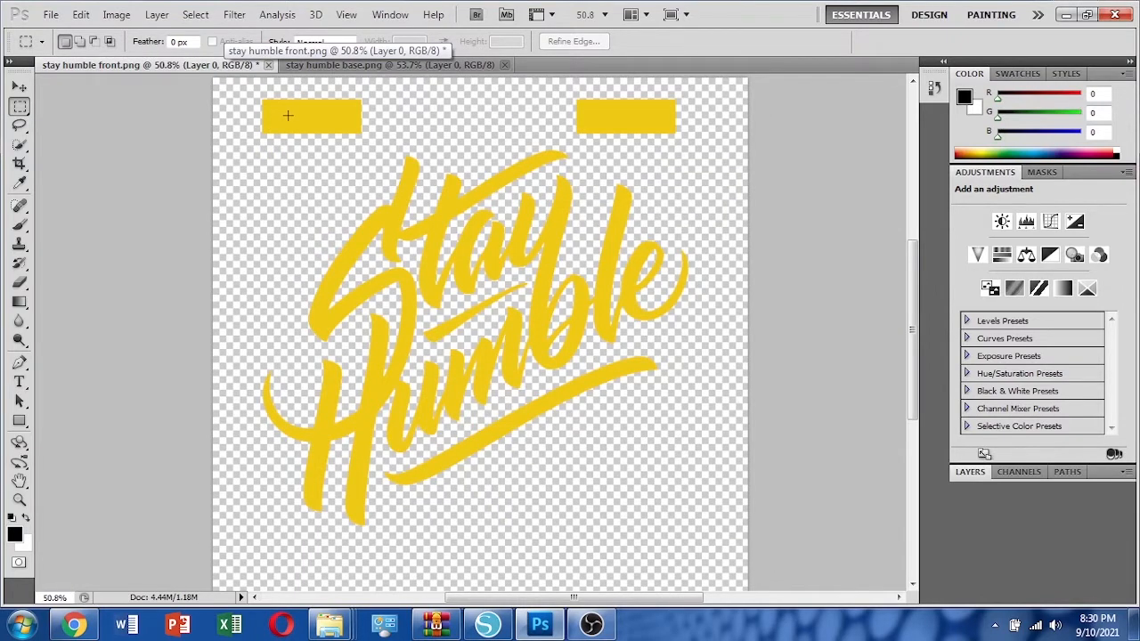
left_click(426, 61)
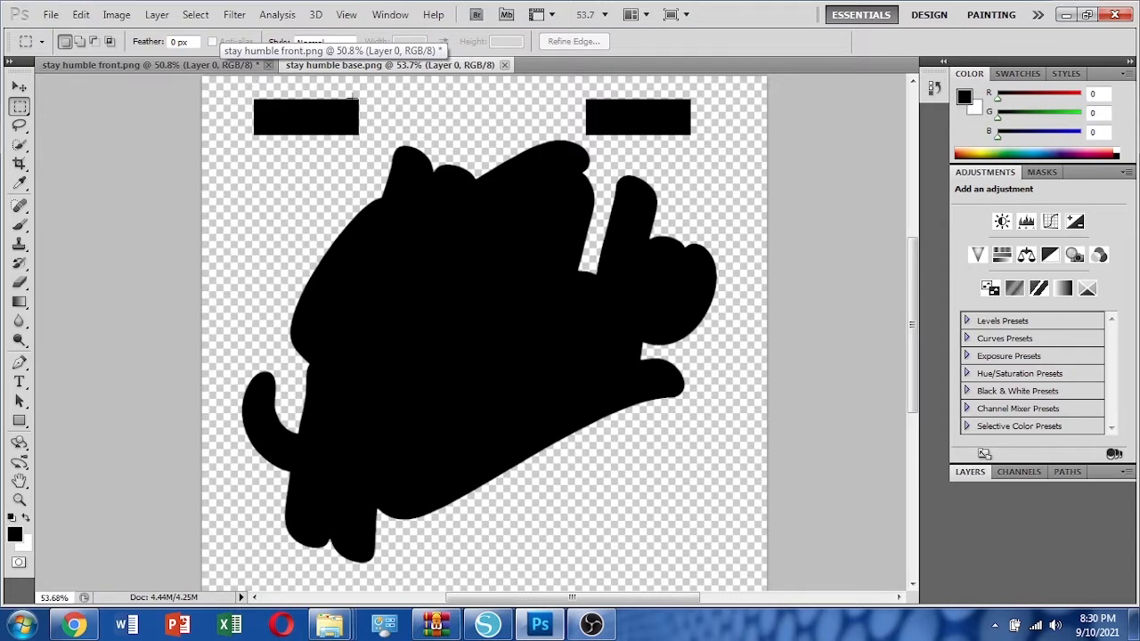
left_click(195, 65)
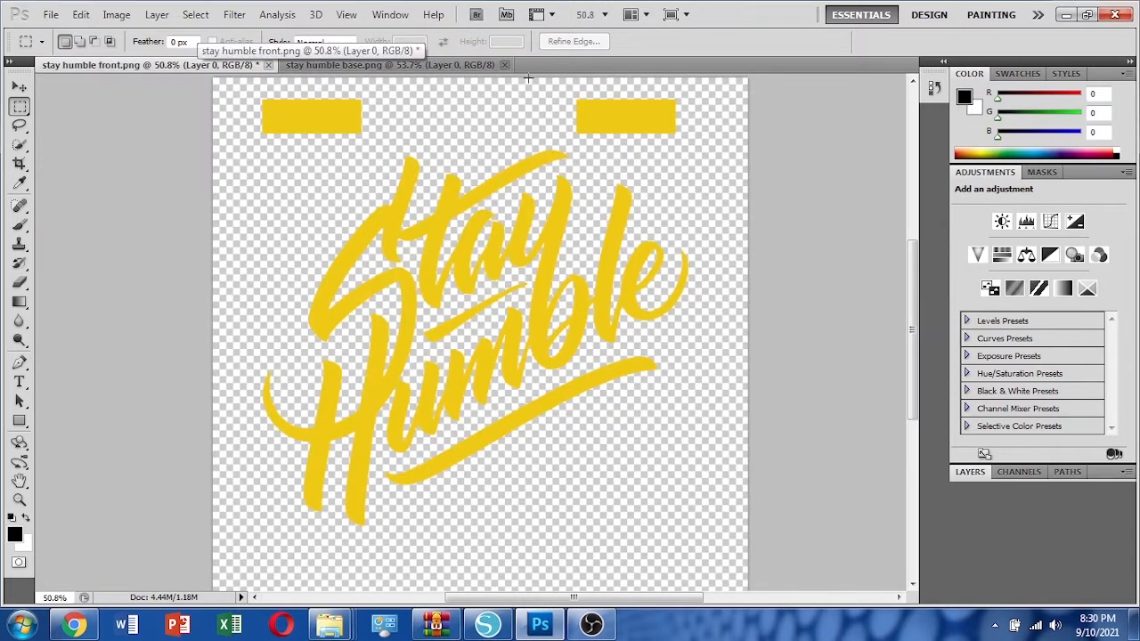
left_click(416, 67)
left_click(223, 68)
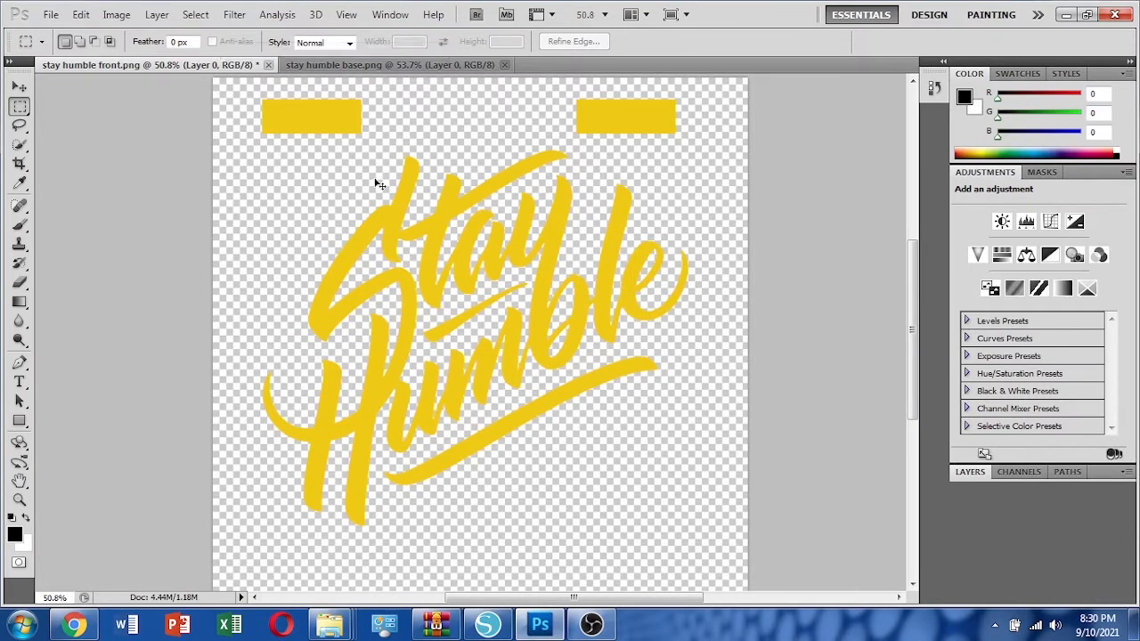
- Turn the yellow front lettering and its rectangles black using Hue/Saturation with the previous settings and Lightness at -100
key("ctrl+alt+u")
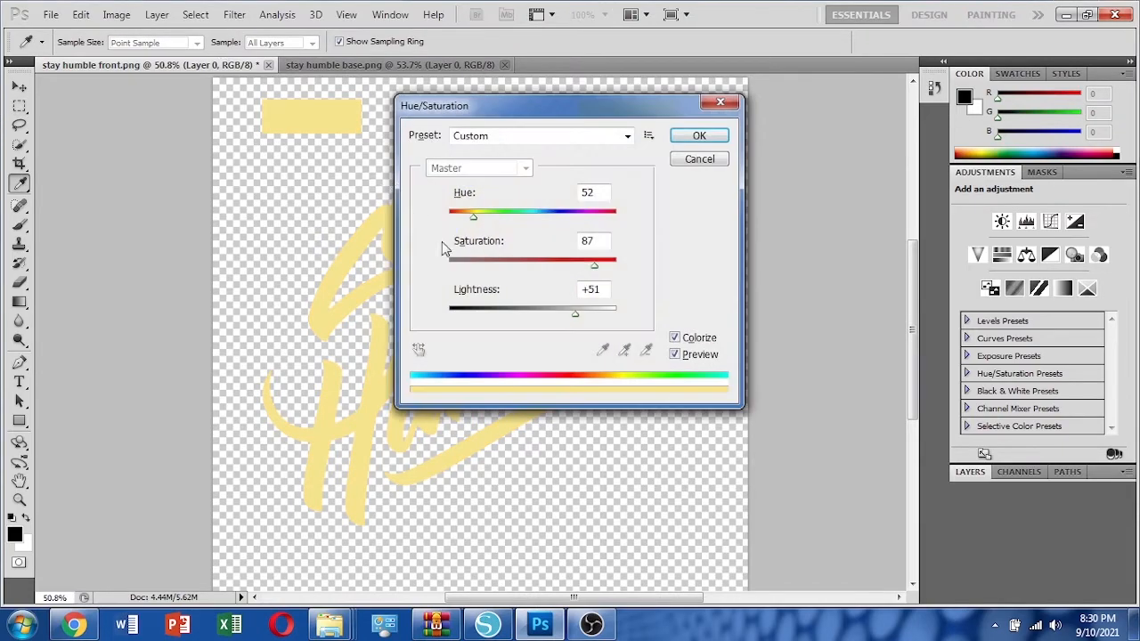
left_click_drag(576, 309, 419, 320)
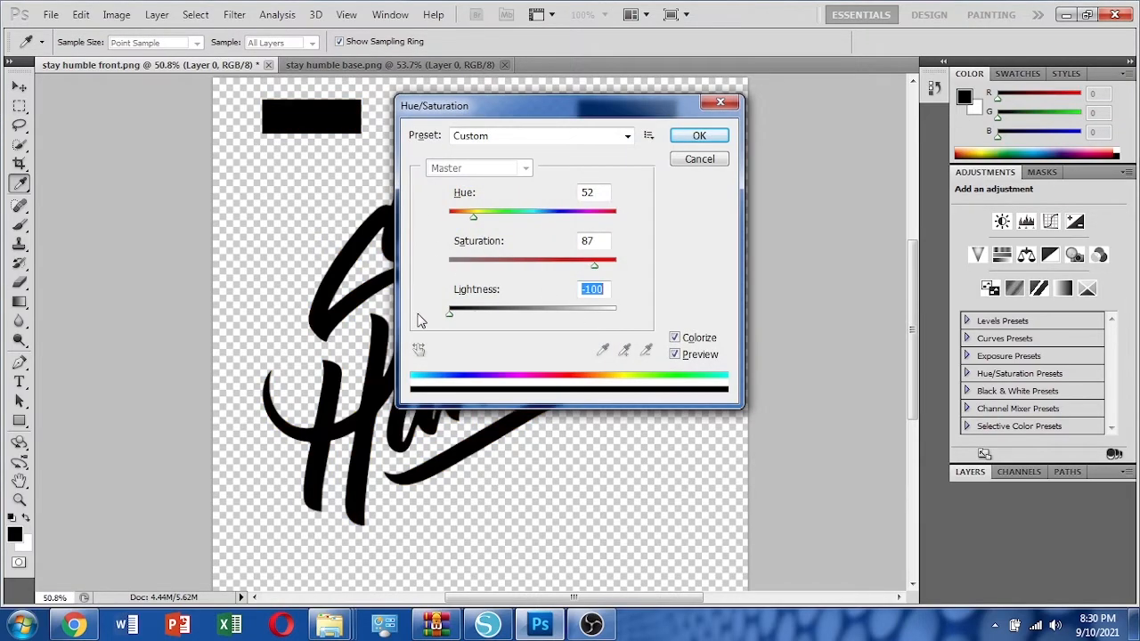
left_click(724, 141)
key("m")
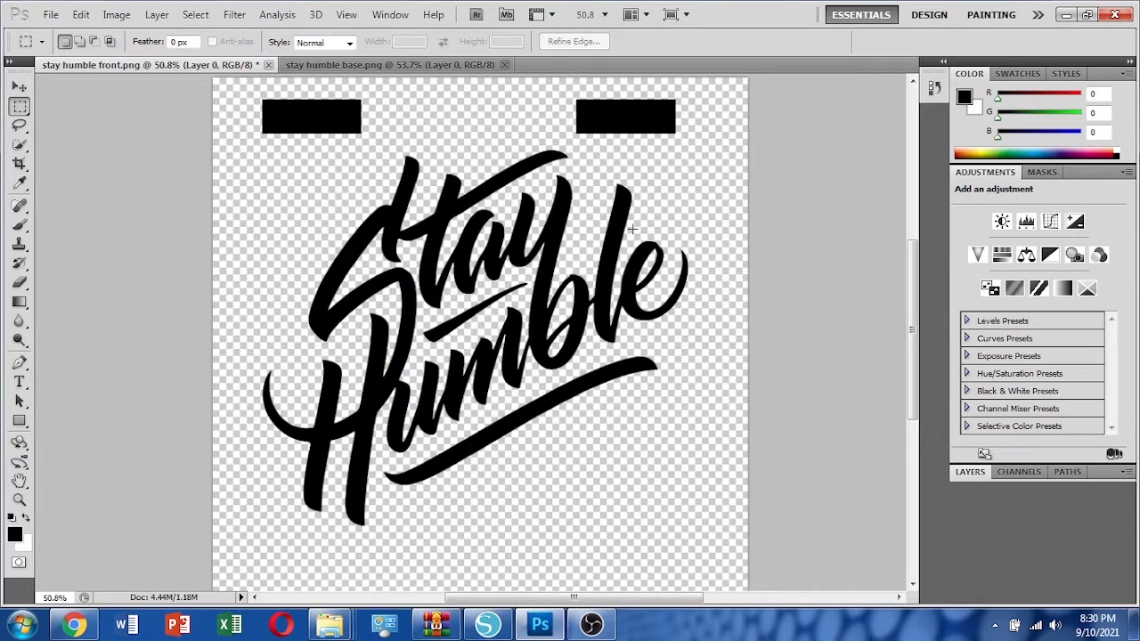
- Compare the recoloured black front lettering with the solid shape in stay humble base.png
left_click(357, 68)
left_click(220, 68)
left_click(319, 63)
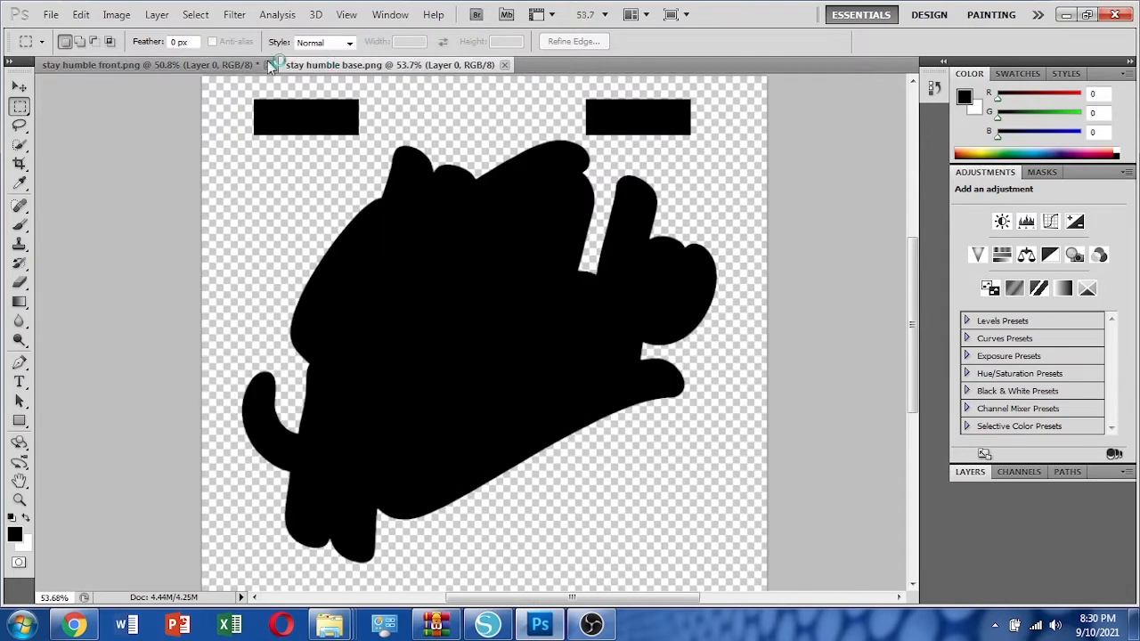
left_click(208, 67)
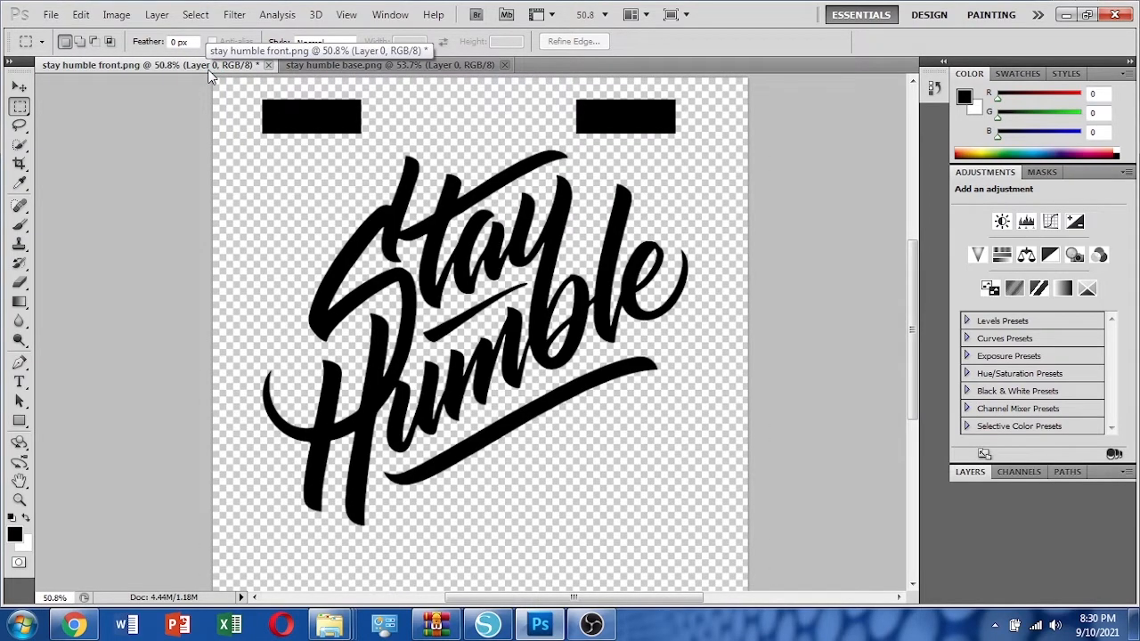
left_click(360, 68)
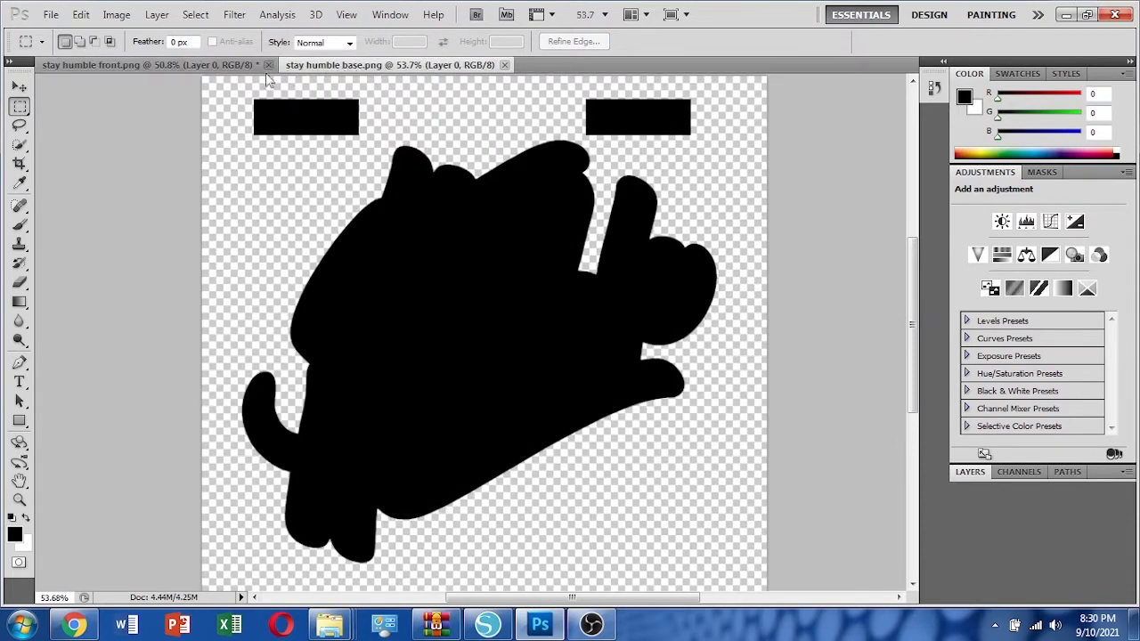
left_click(221, 71)
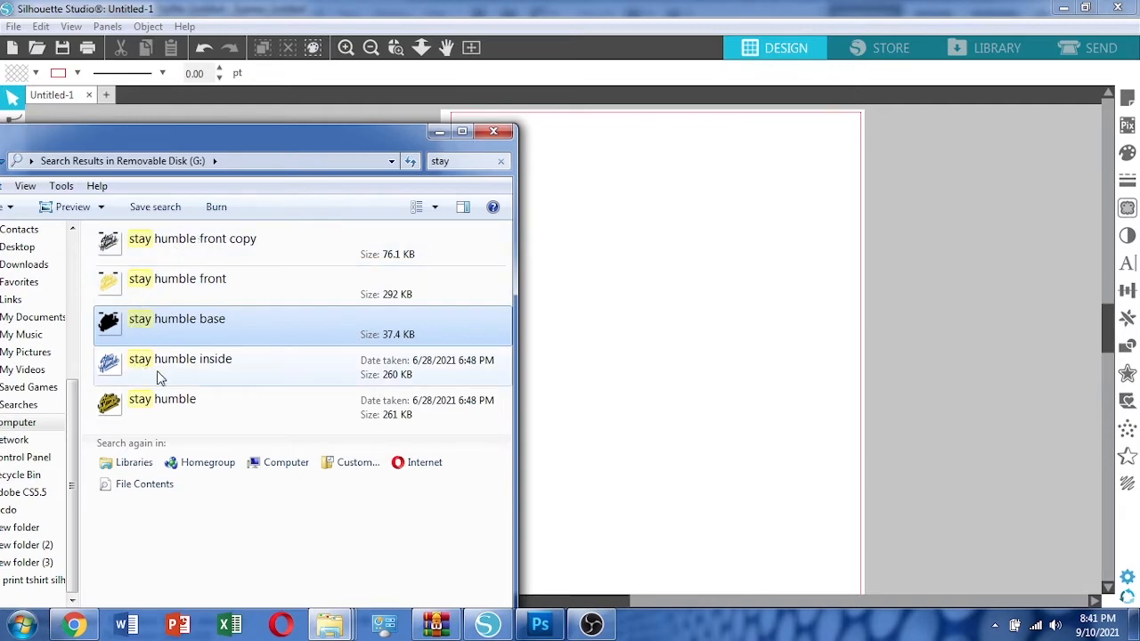
- Place the "stay humble front copy" image from the file search results onto the upper part of the Silhouette Studio page
left_click_drag(223, 145, 160, 139)
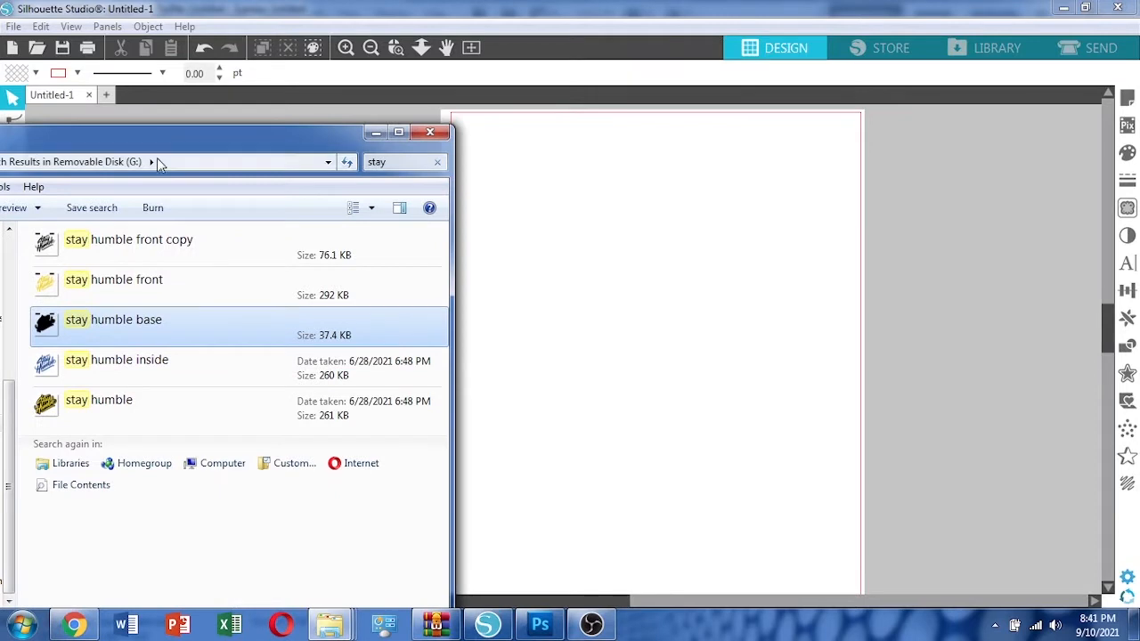
left_click(159, 240)
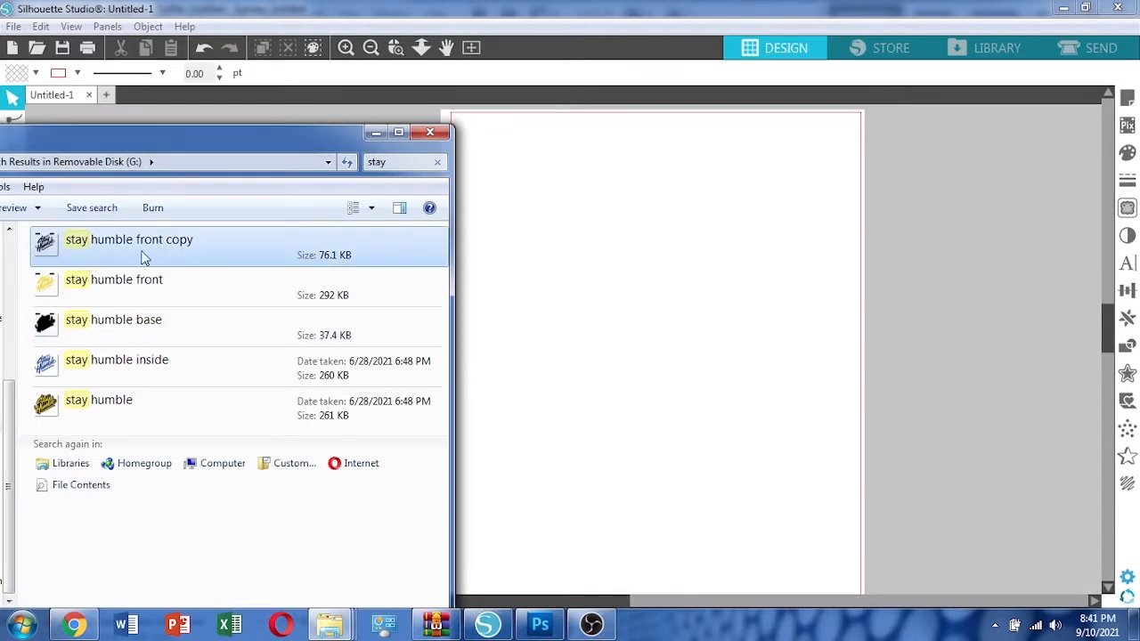
left_click(108, 323)
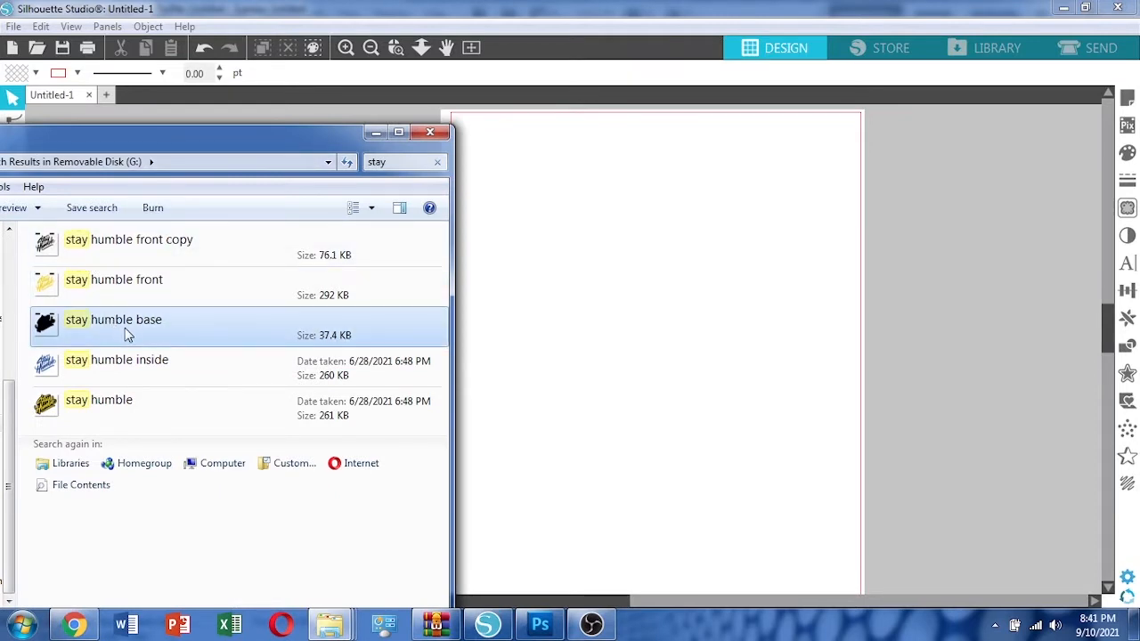
left_click(173, 262)
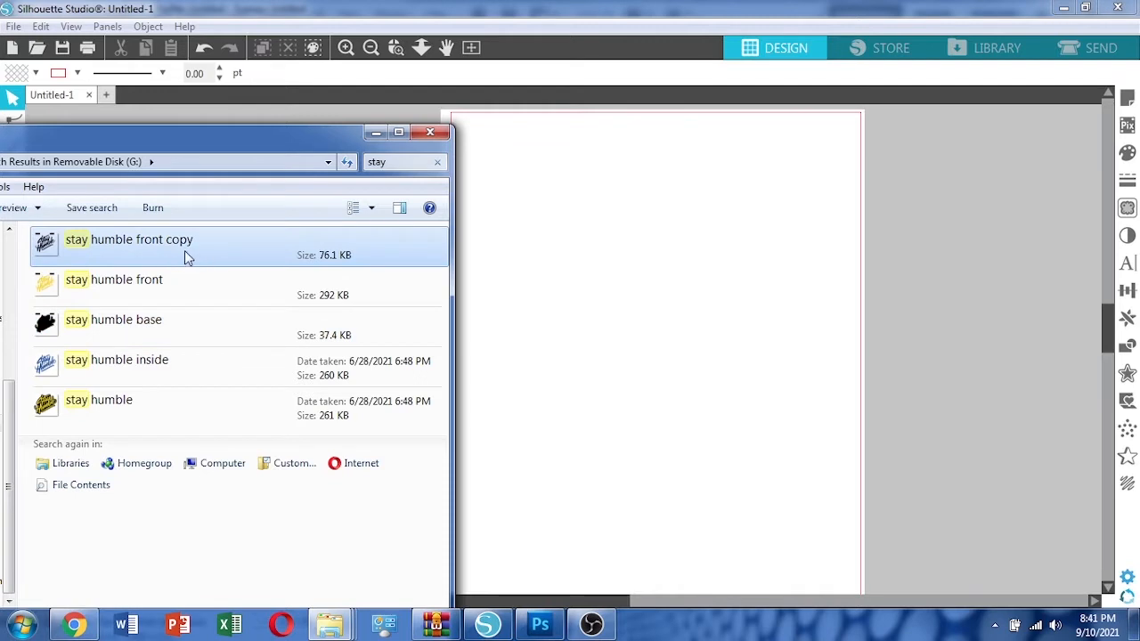
left_click_drag(184, 250, 594, 200)
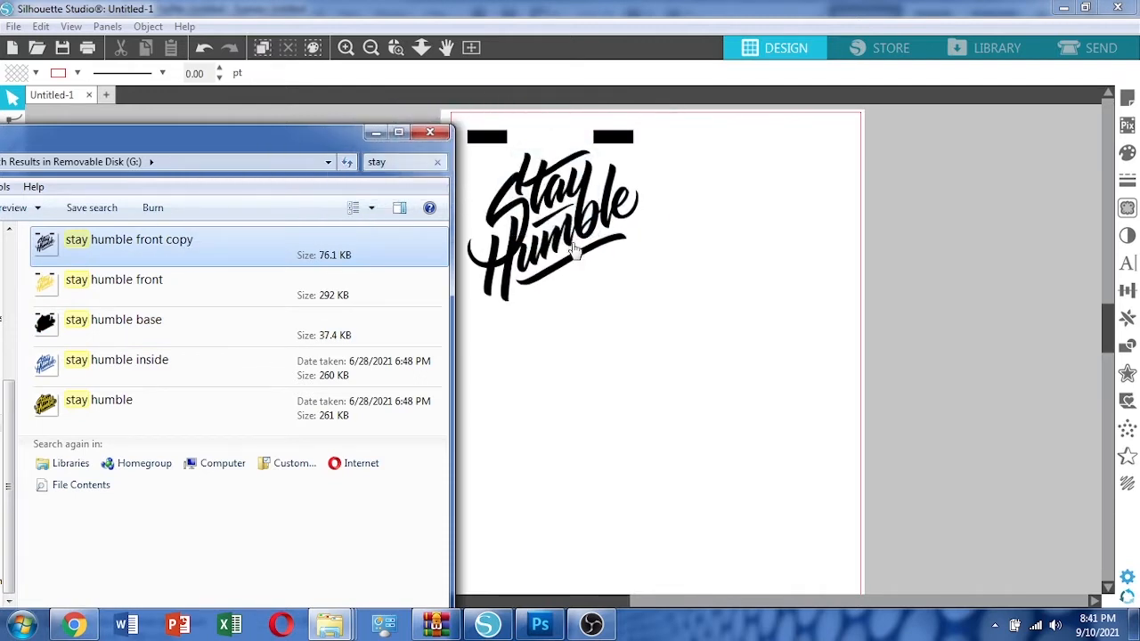
- Place the "stay humble base" image below the lettering on the page and minimize the file window
left_click(97, 334)
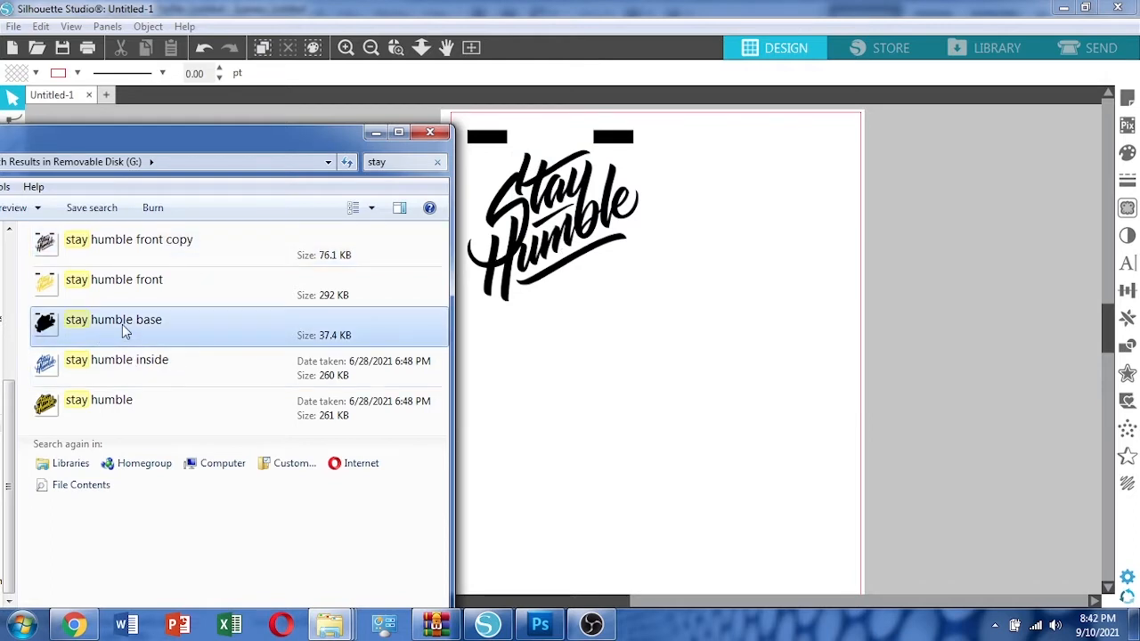
left_click_drag(86, 330, 575, 390)
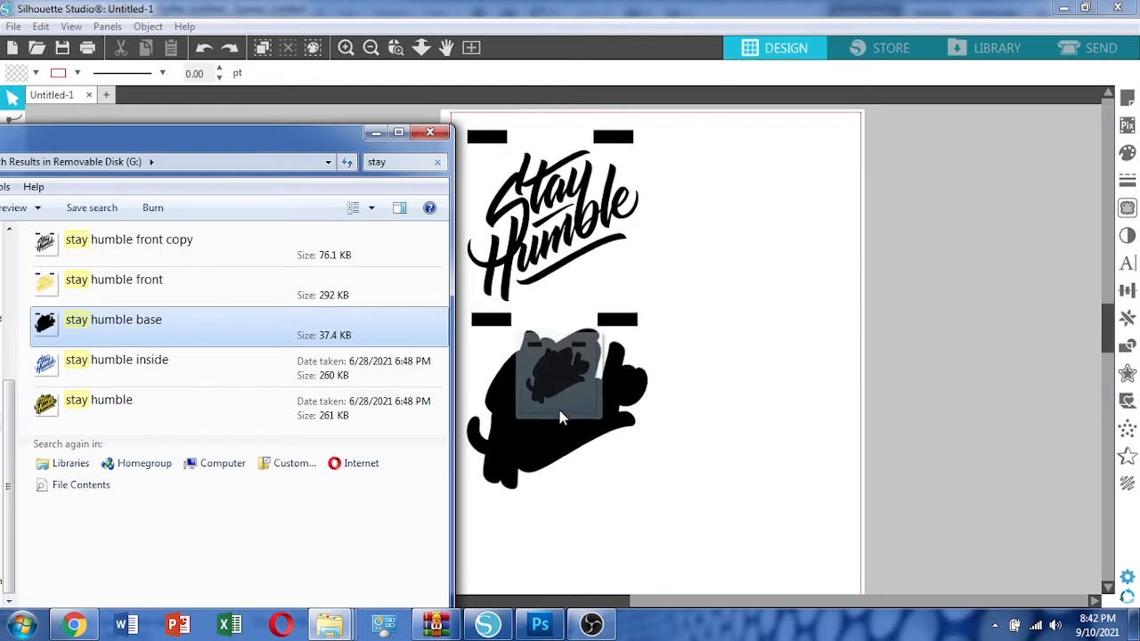
left_click(376, 134)
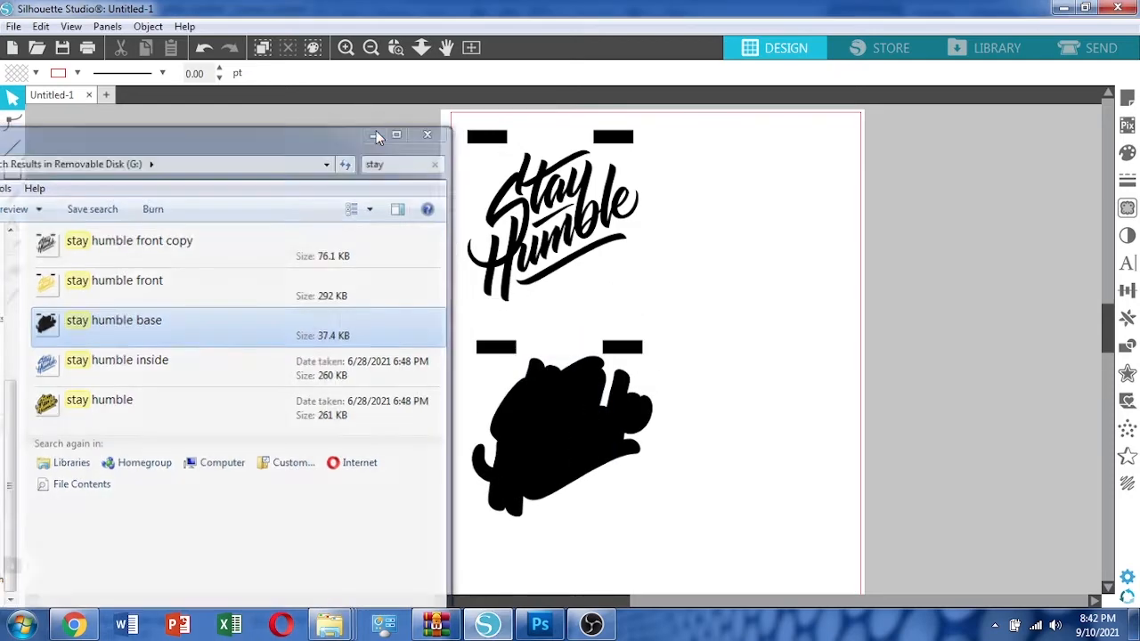
- Trace the Stay Humble lettering and its two rectangles using a trace area drawn around them and the standard Trace style
left_click(565, 214)
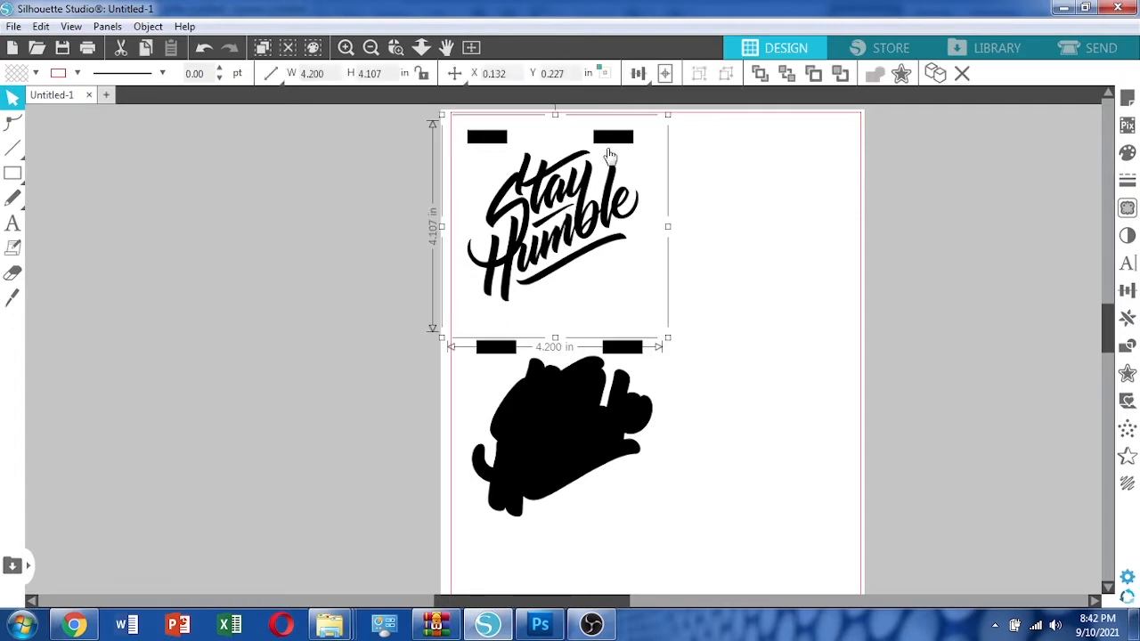
left_click(1130, 208)
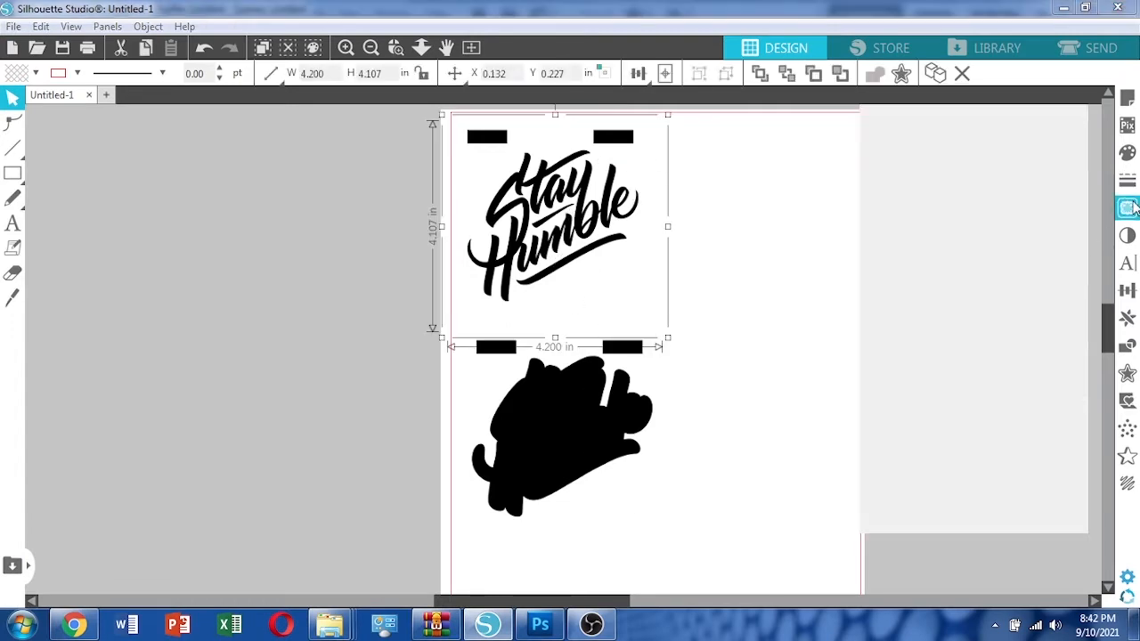
left_click(987, 187)
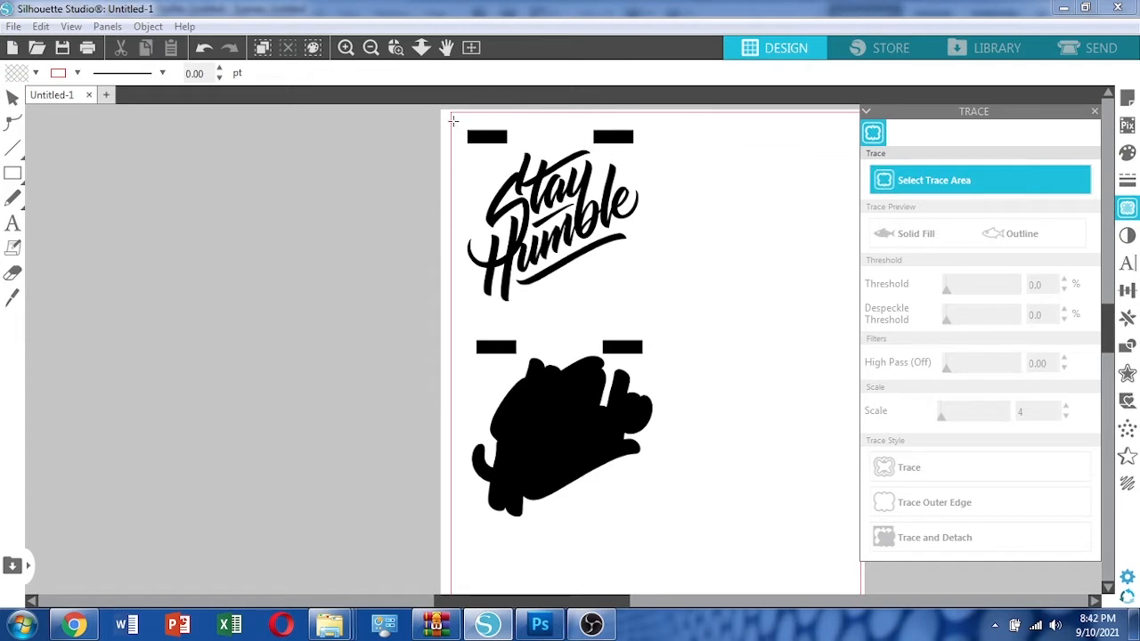
mouse_move(453, 119)
left_mouse_down()
mouse_move(598, 135)
mouse_move(684, 218)
mouse_move(731, 324)
mouse_move(700, 317)
left_mouse_up()
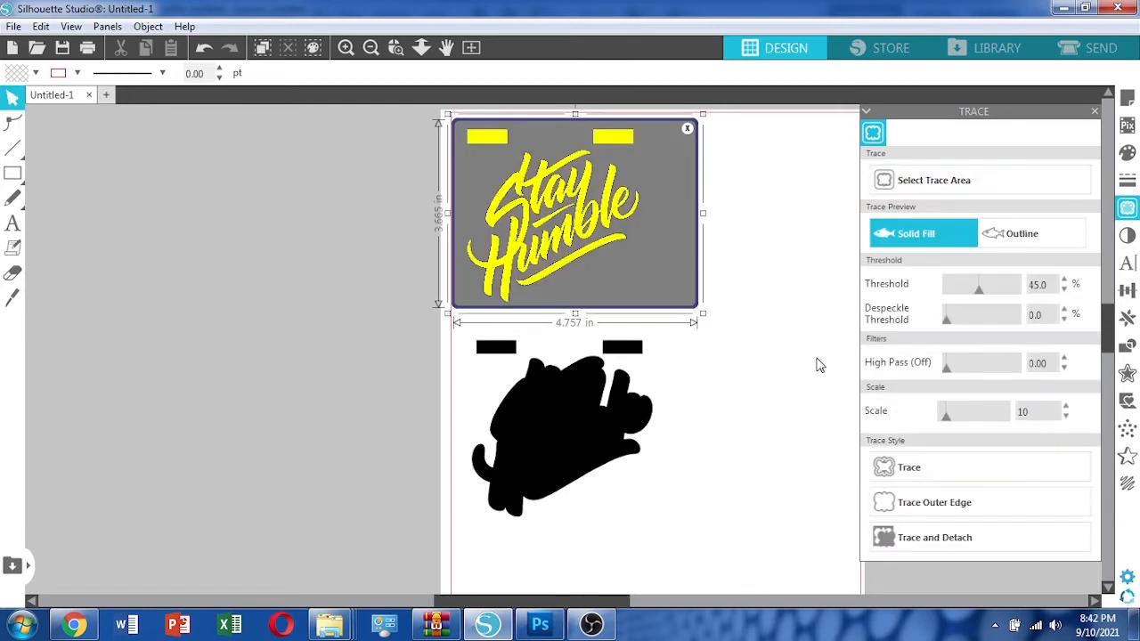
left_click(927, 474)
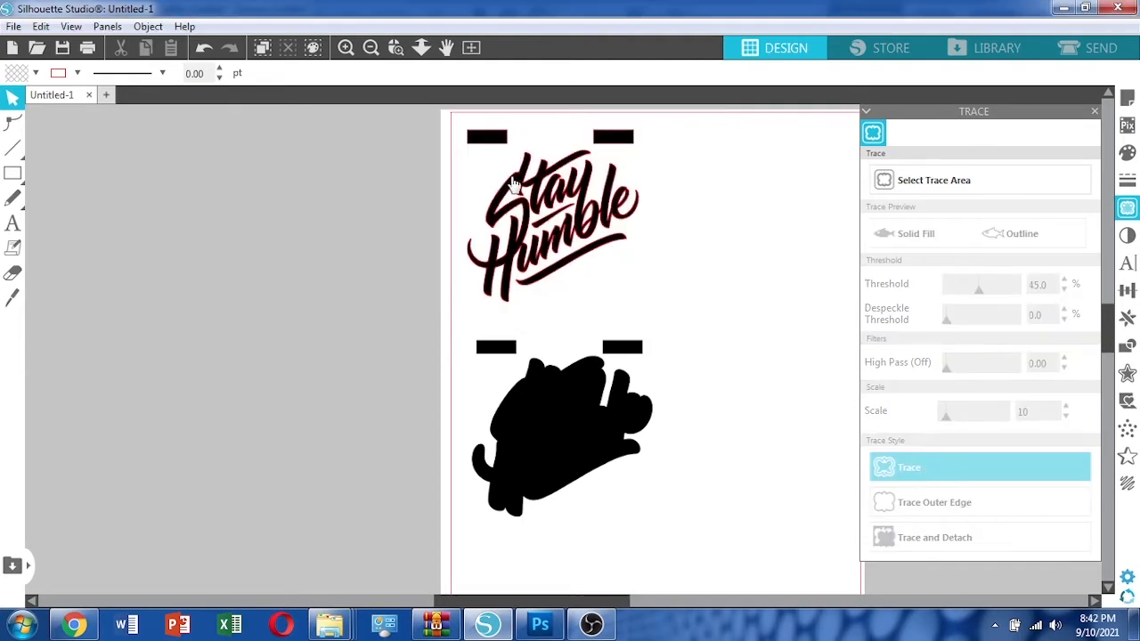
- Move the original black lettering image off the page beside it, leaving its traced outlines in place, and deselect it
mouse_move(514, 185)
left_mouse_down()
mouse_move(398, 200)
mouse_move(700, 202)
mouse_move(512, 185)
left_mouse_up()
mouse_move(490, 141)
left_mouse_down()
mouse_move(427, 164)
mouse_move(254, 187)
mouse_move(165, 218)
left_mouse_up()
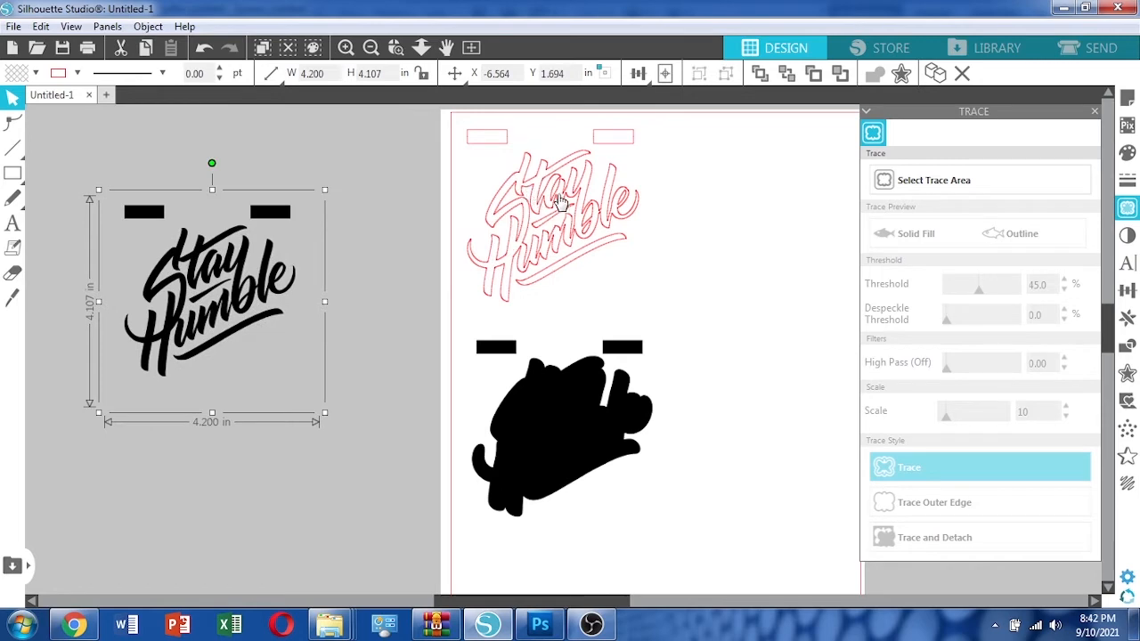
scroll(601, 169, "up", 4)
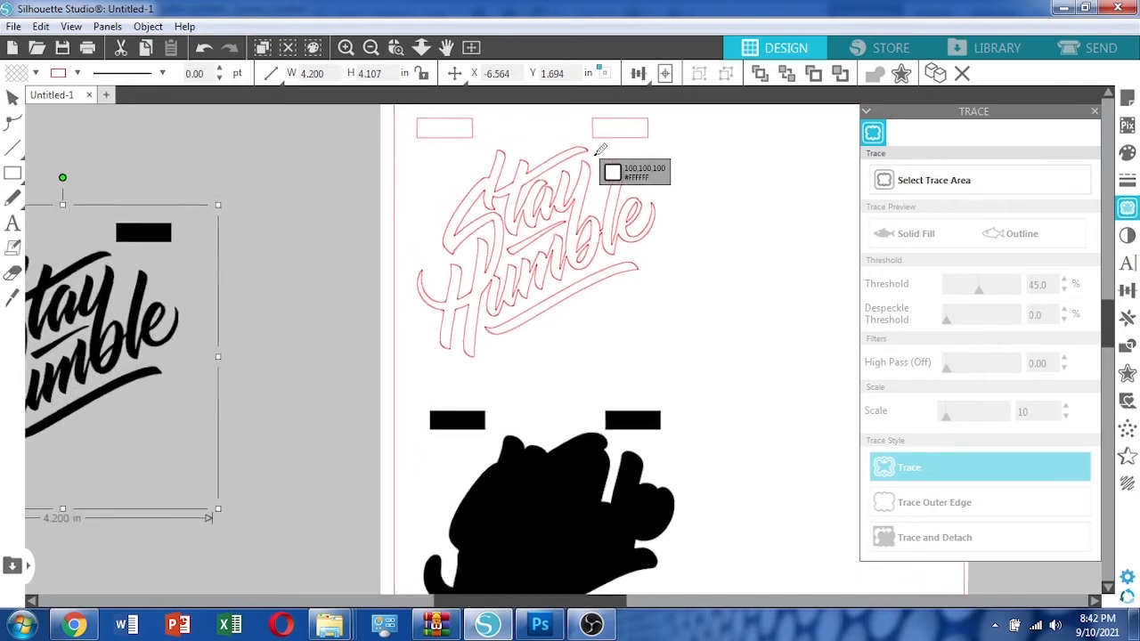
scroll(601, 150, "down", 2)
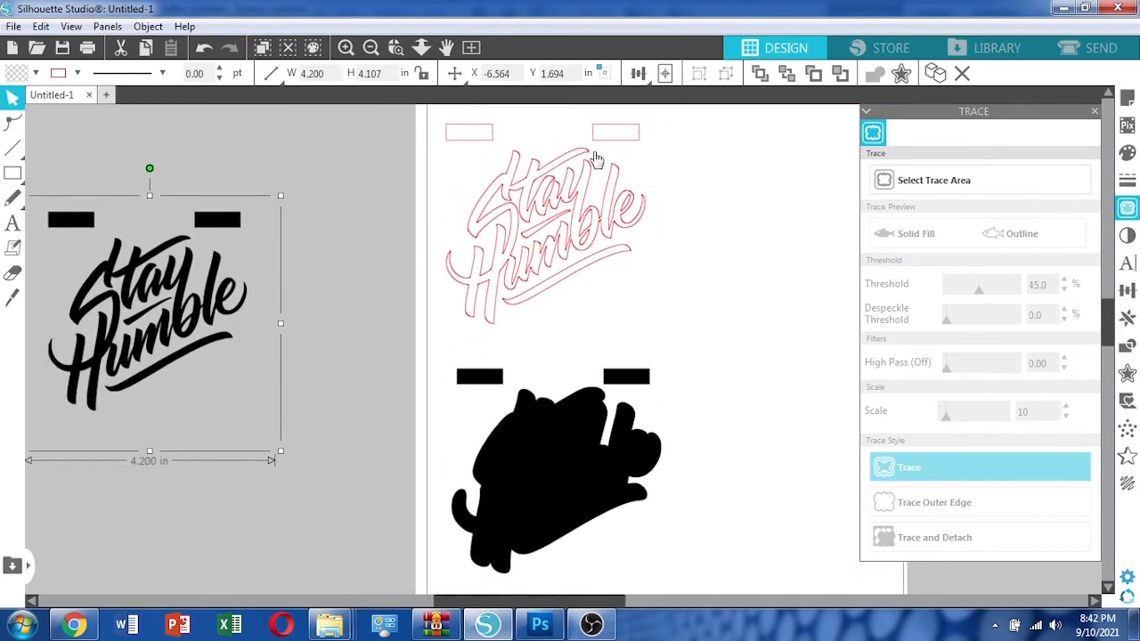
key("Escape")
- Trace the outer edge of the base silhouette and its two rectangles within a trace area about 4.42 by 3.87 in
left_click(589, 456)
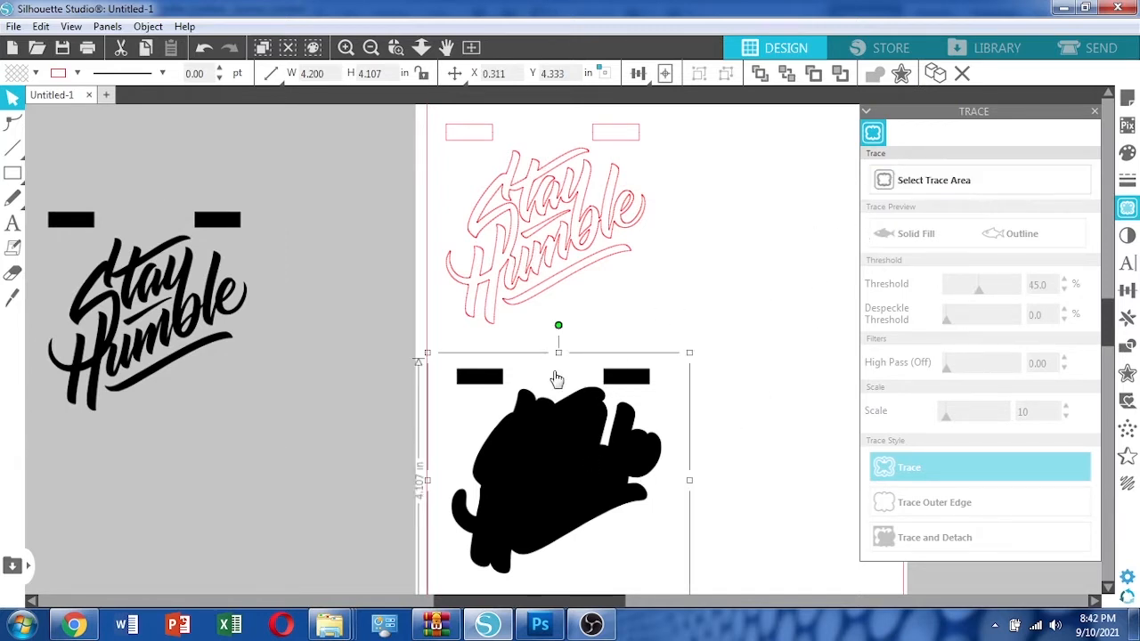
scroll(557, 380, "down", 1)
left_click(957, 181)
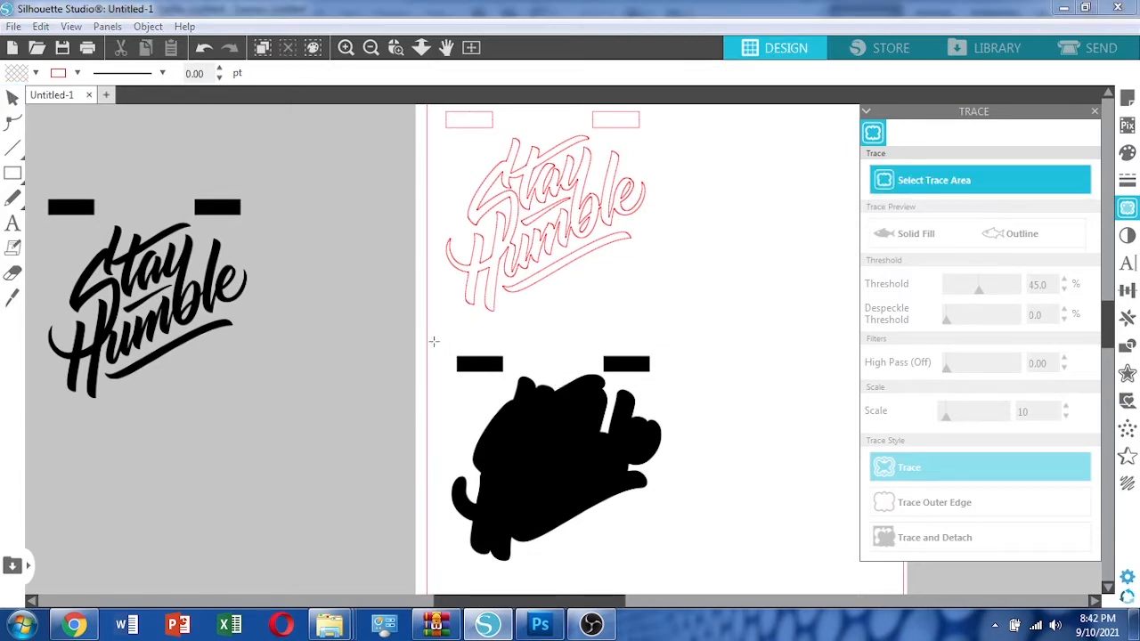
mouse_move(433, 341)
left_mouse_down()
mouse_move(596, 381)
mouse_move(724, 588)
mouse_move(704, 587)
mouse_move(698, 558)
left_mouse_up()
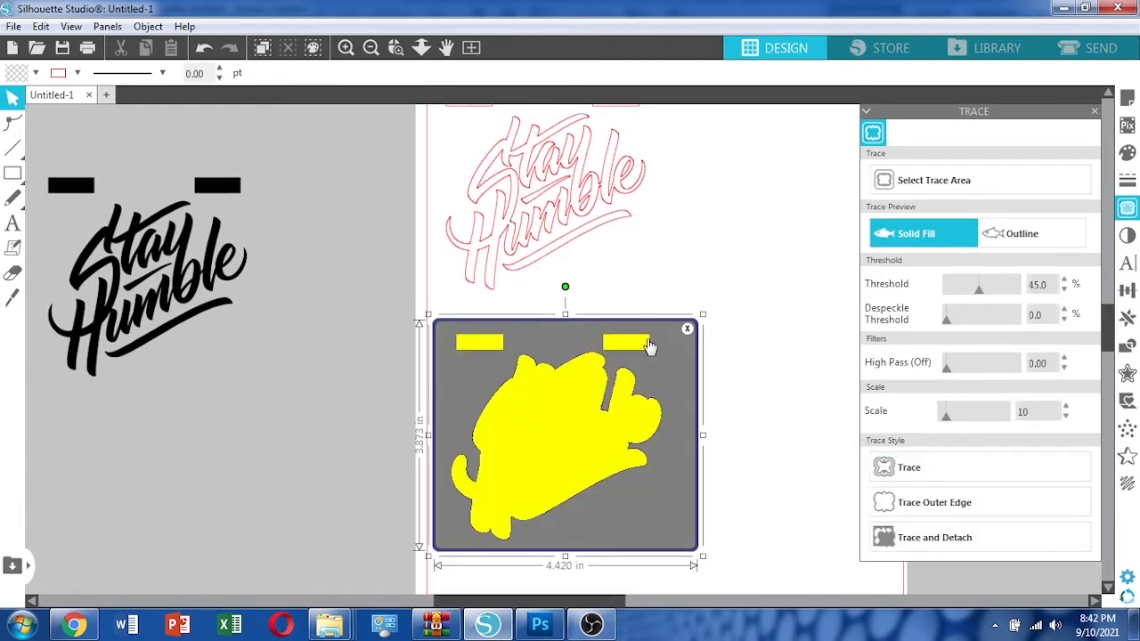
left_click(923, 501)
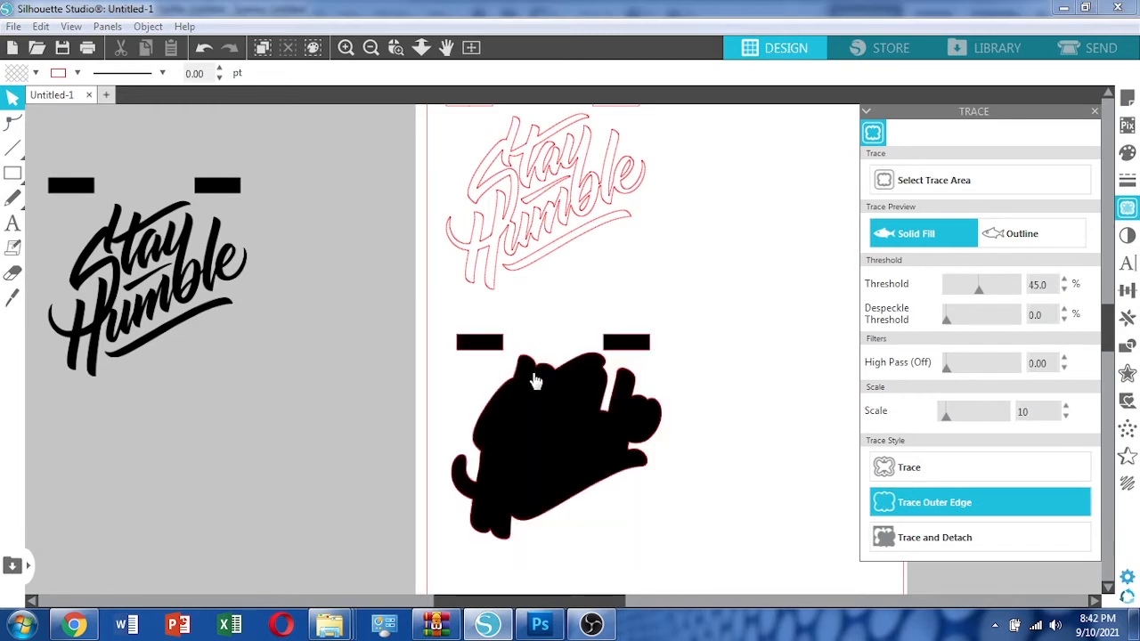
- Move the black base image off its traced outline and delete it together with the original black lettering image beside the page
mouse_move(562, 422)
left_mouse_down()
mouse_move(165, 406)
mouse_move(172, 439)
mouse_move(153, 403)
mouse_move(166, 440)
left_mouse_up()
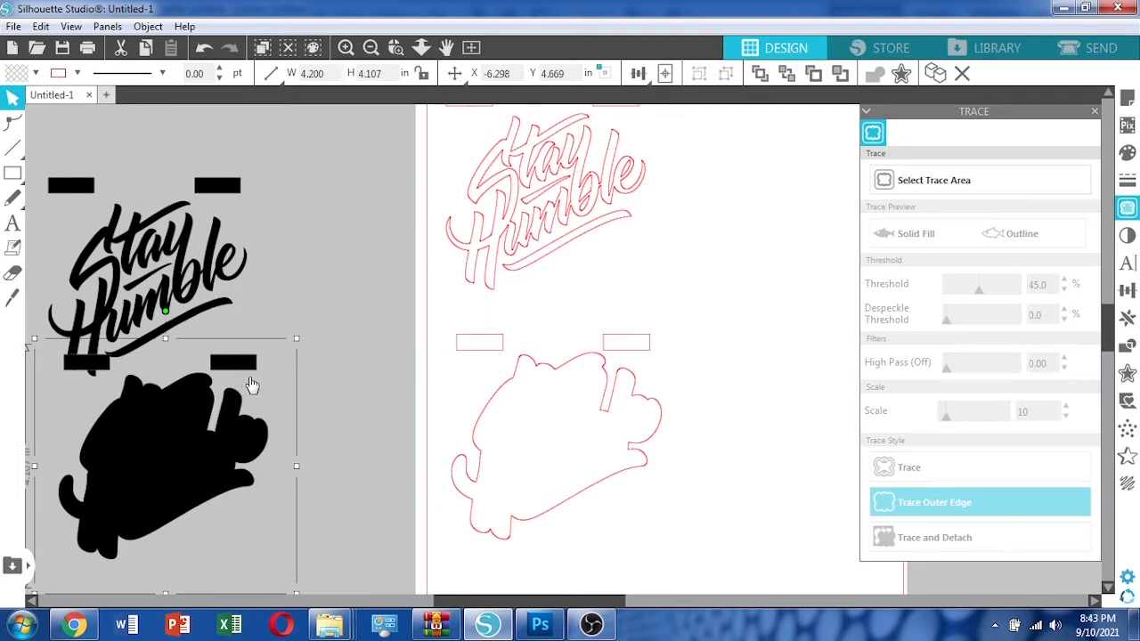
key("Delete")
left_click(202, 267)
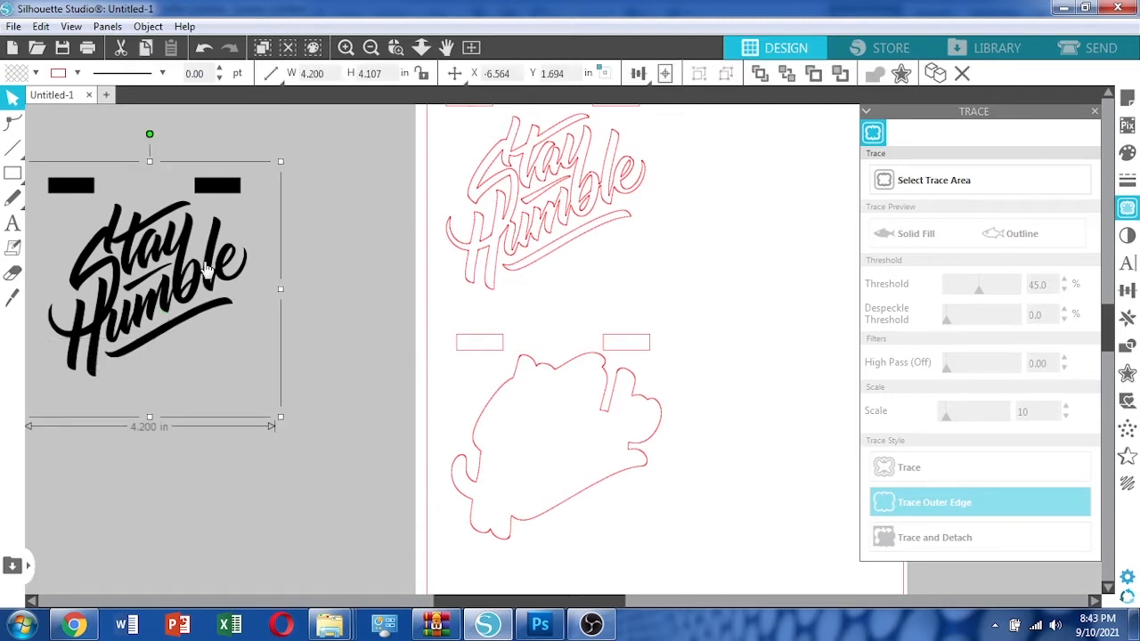
key("Delete")
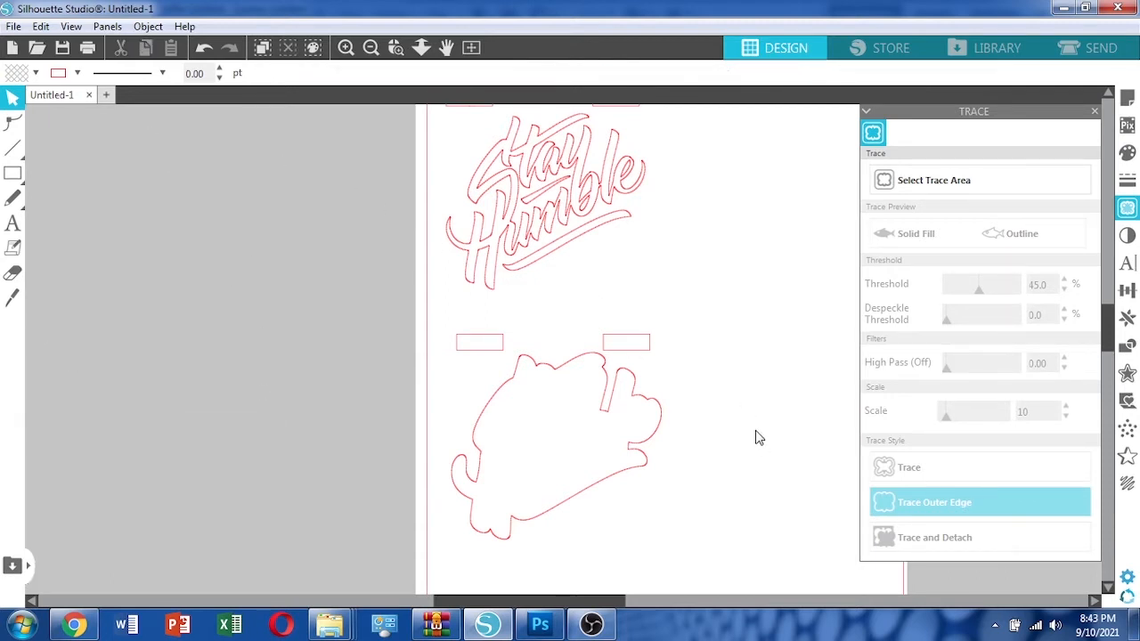
- Move the traced base outline with its two rectangles off the page into the empty area beside the lettering
scroll(755, 433, "up", 1)
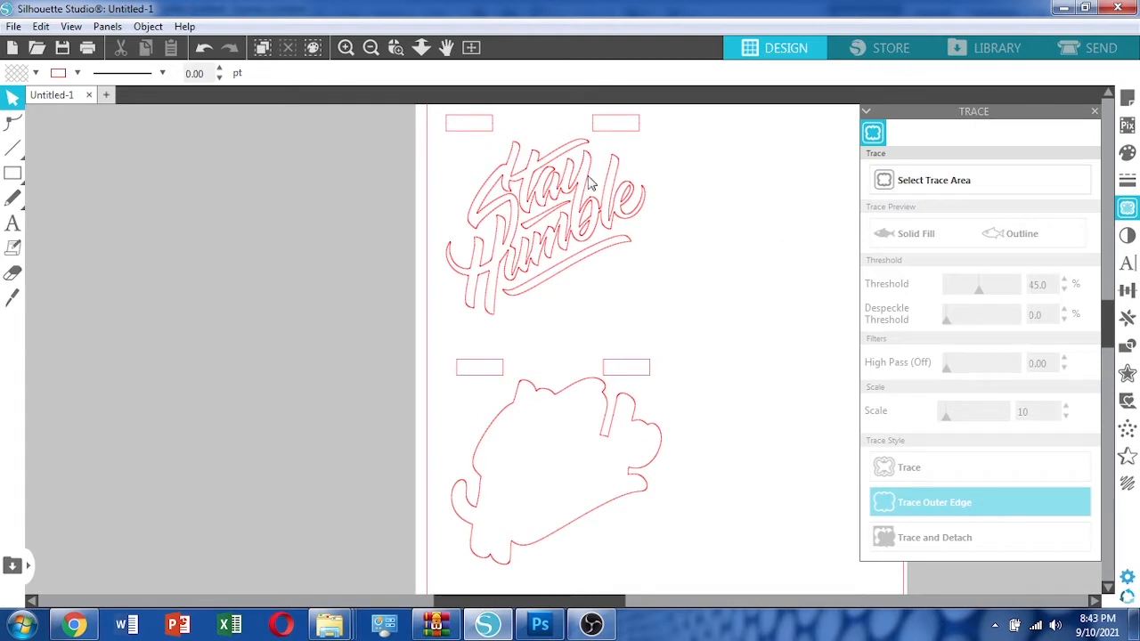
left_click(547, 402)
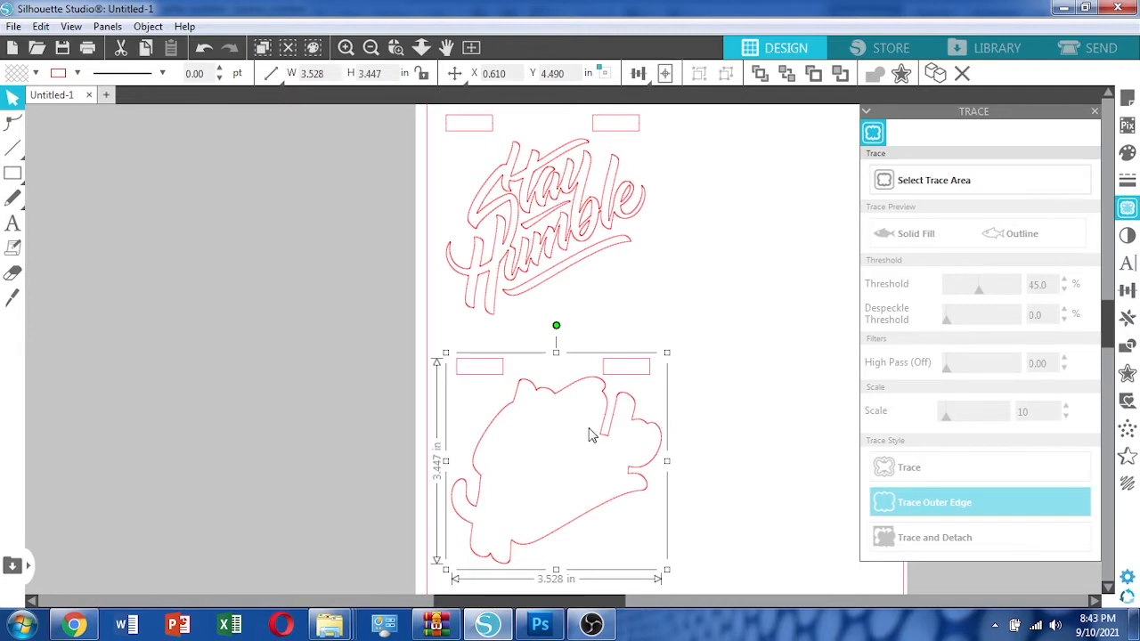
left_click_drag(595, 420, 298, 382)
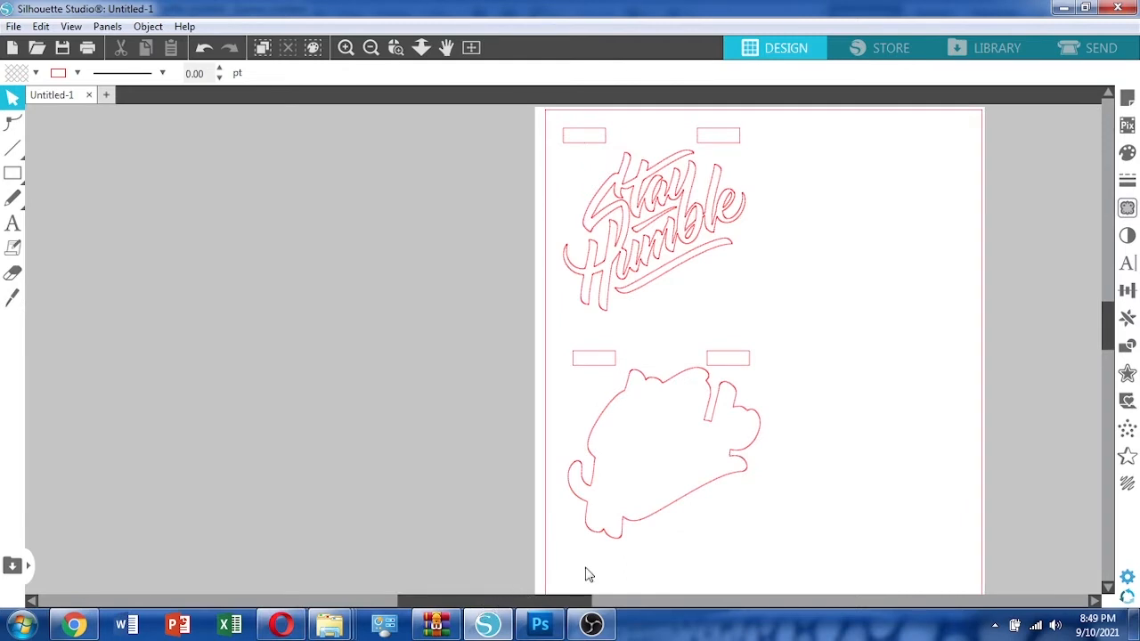
scroll(690, 276, "up", 2)
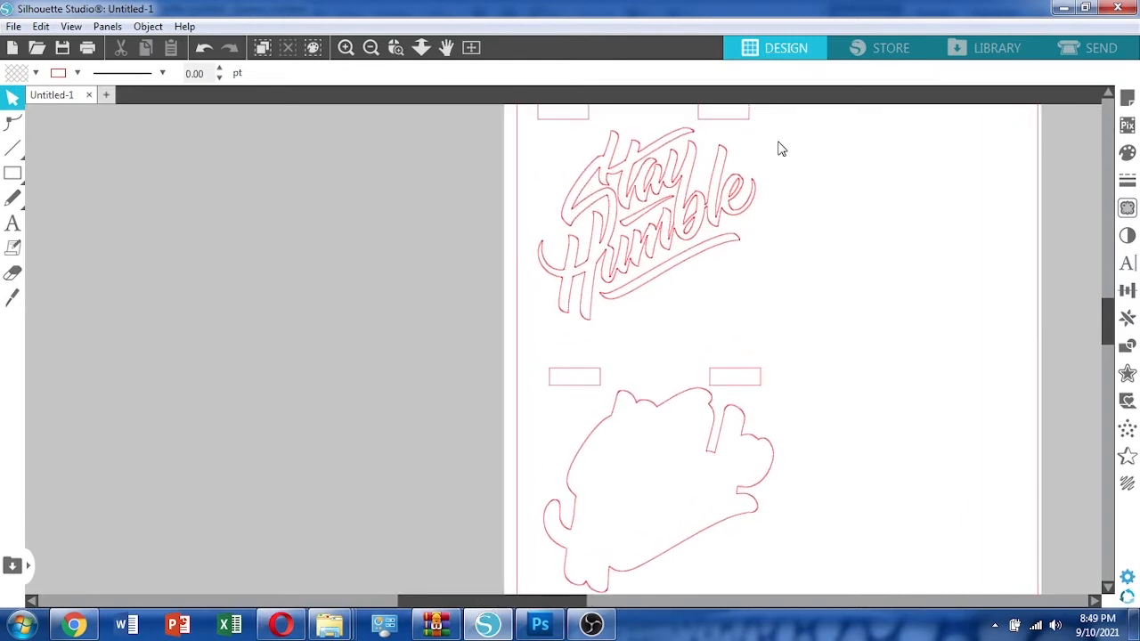
mouse_move(1109, 327)
left_mouse_down()
mouse_move(1112, 274)
mouse_move(1125, 324)
left_mouse_up()
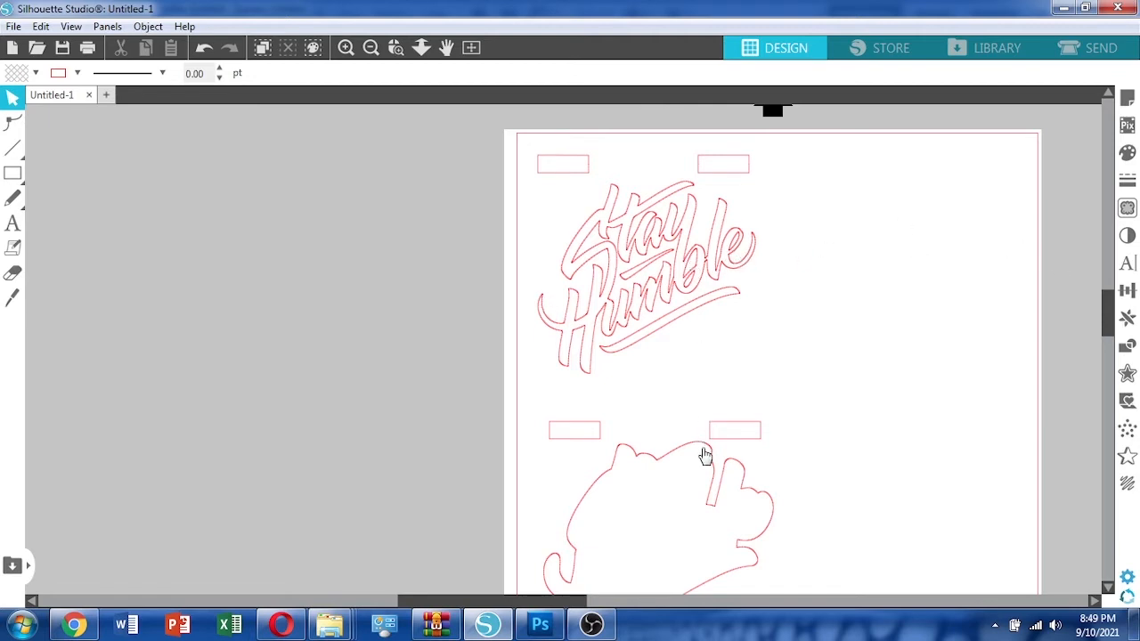
left_click(706, 456)
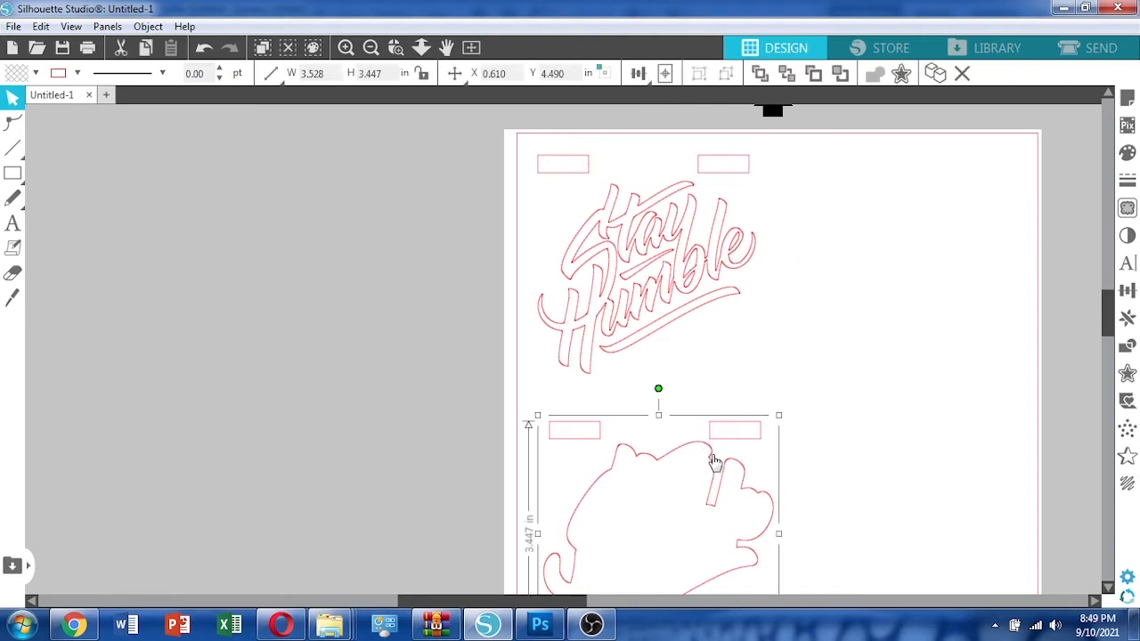
left_click_drag(712, 461, 348, 279)
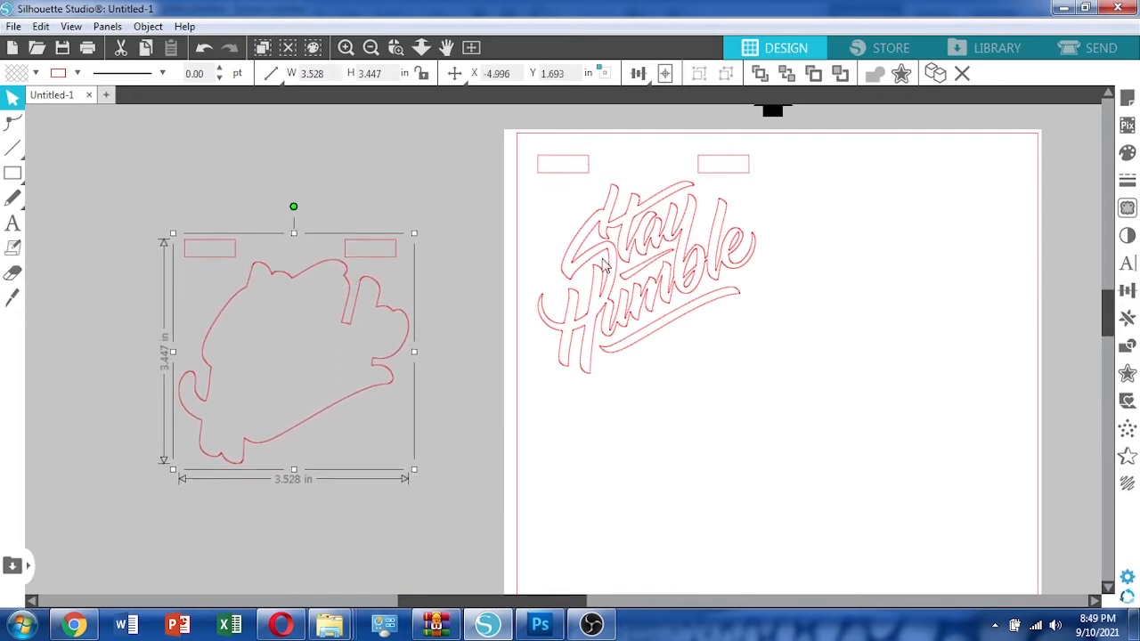
- Place the traced lettering and its rectangles in the page's upper-left corner inside the cut border, and open the cut send settings
left_click(877, 227)
left_click_drag(699, 236, 683, 225)
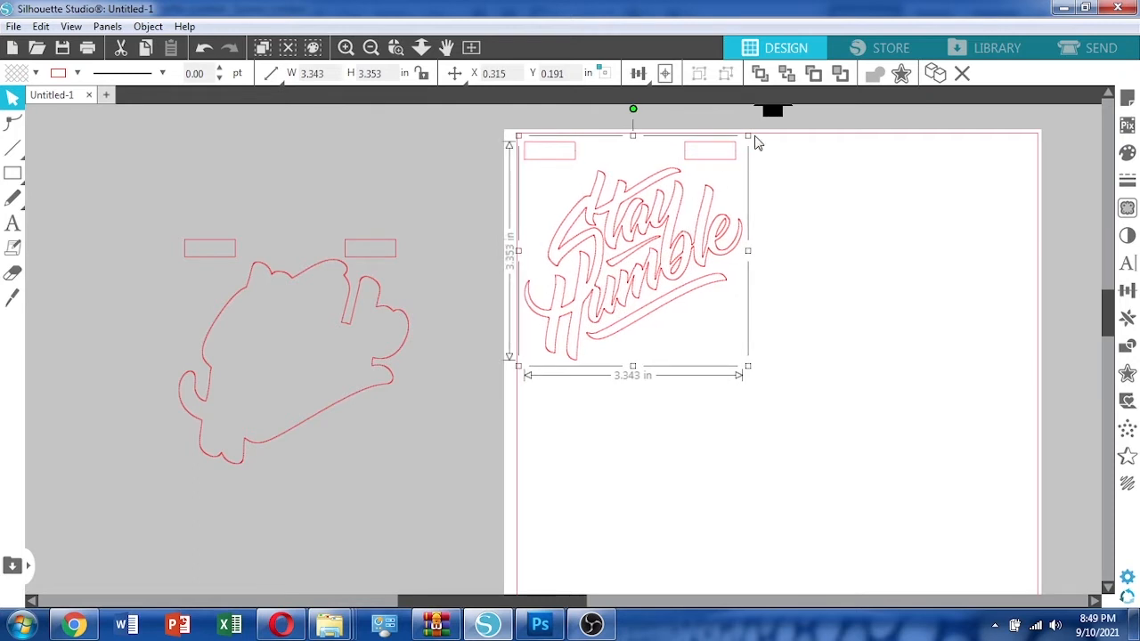
left_click(956, 160)
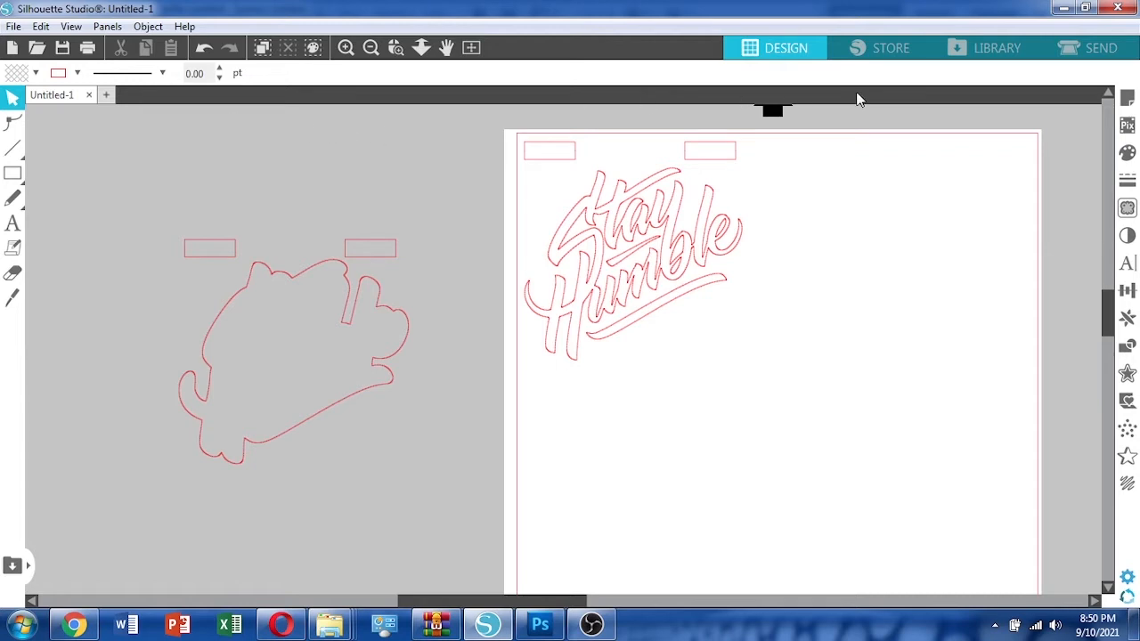
left_click(1091, 49)
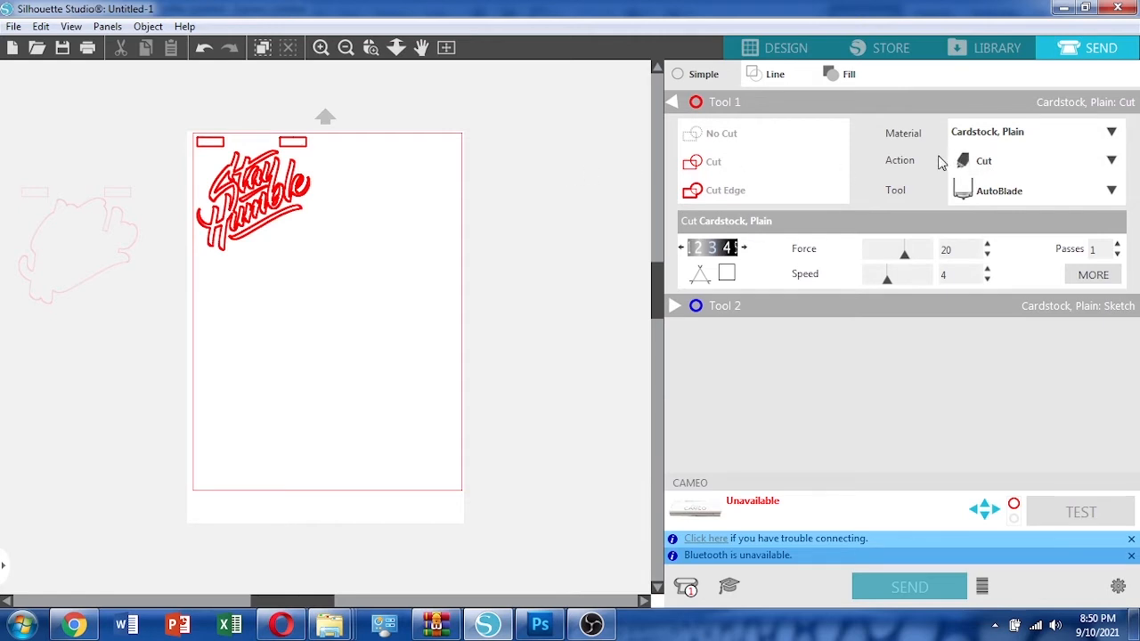
left_click(993, 141)
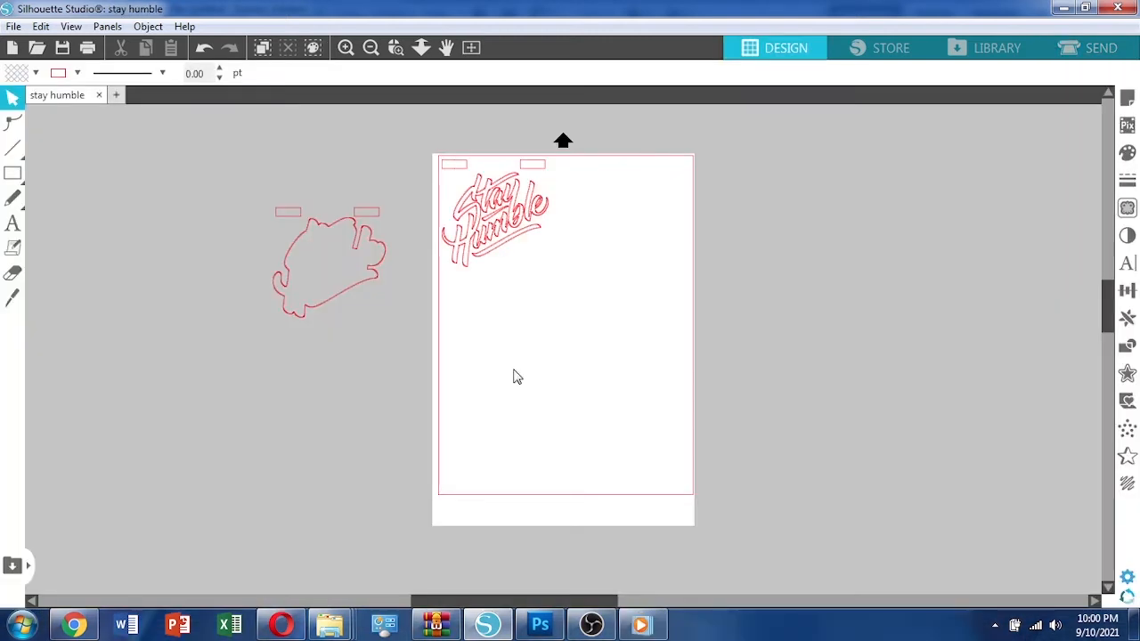
- Set the page to a custom size 12 in wide and 12 in high
scroll(533, 294, "up", 5)
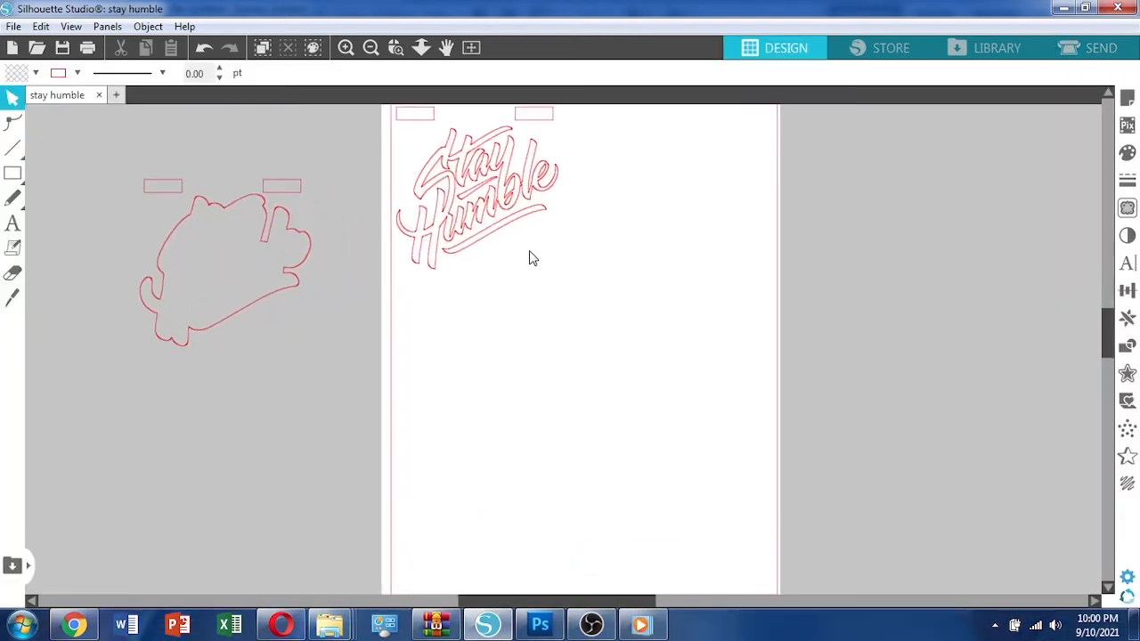
left_click_drag(534, 201, 572, 363)
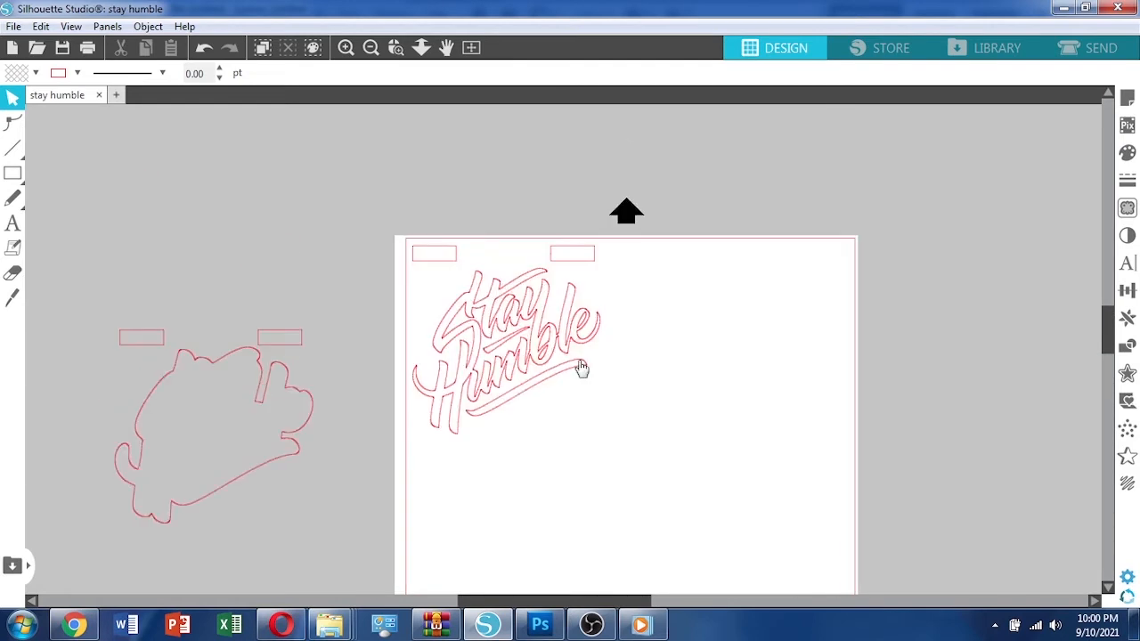
left_click(1127, 98)
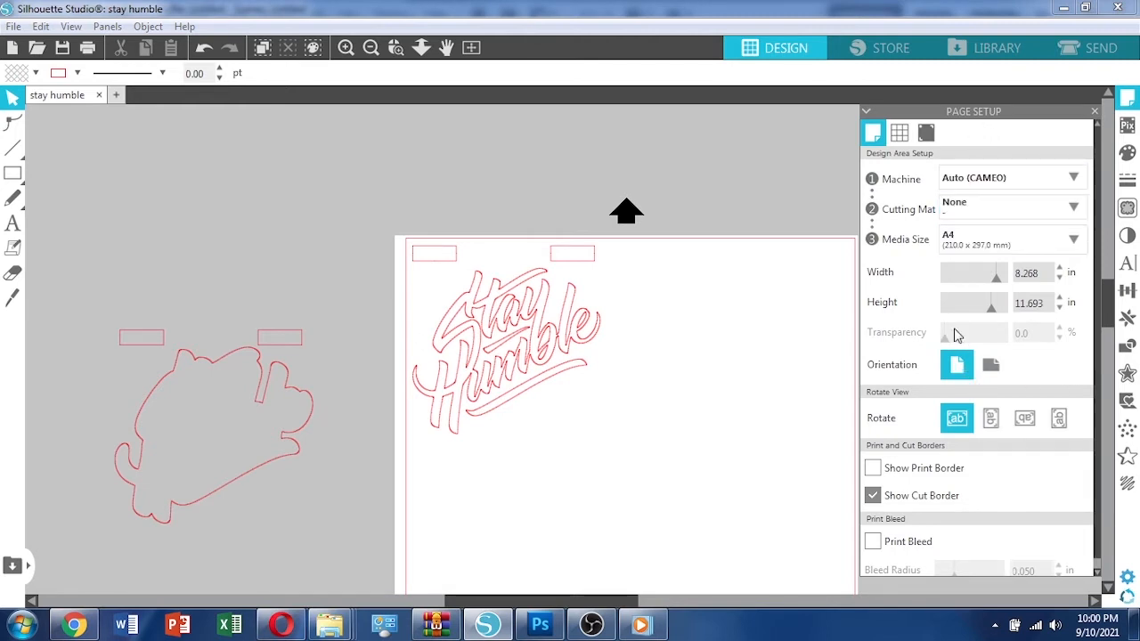
left_click(1006, 280)
left_click_drag(1005, 283, 994, 287)
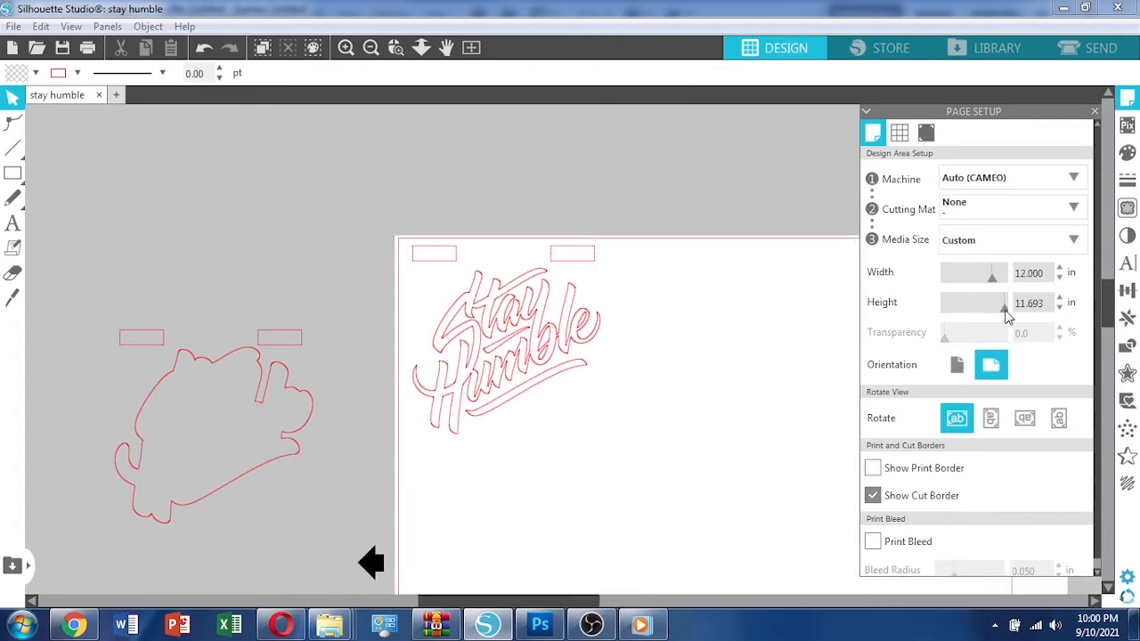
left_click(1007, 308)
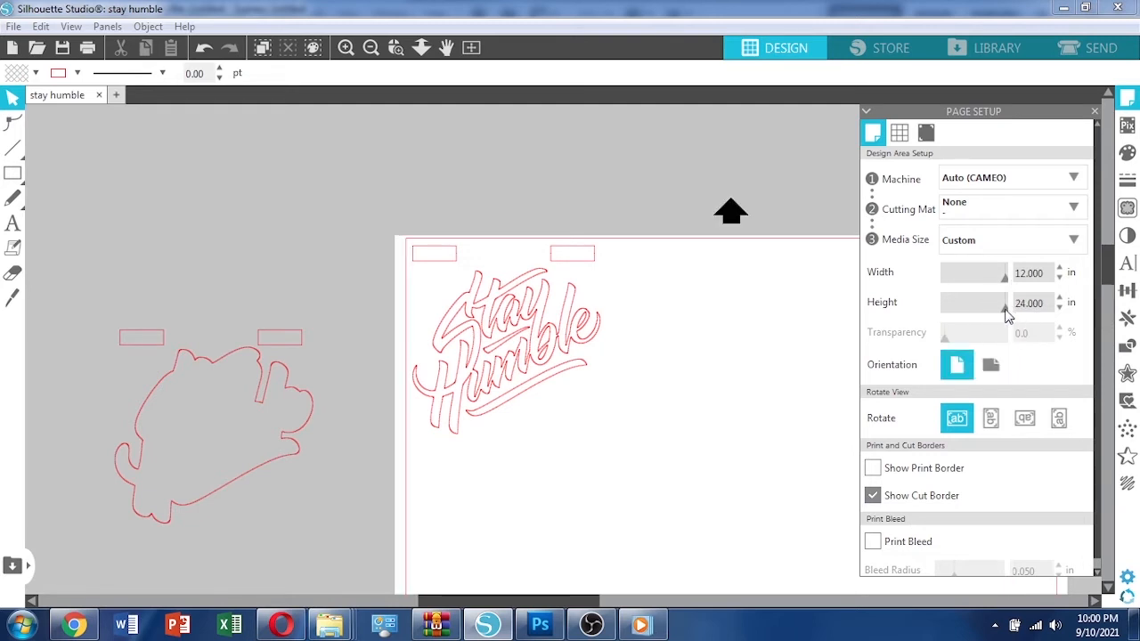
mouse_move(1006, 308)
left_mouse_down()
mouse_move(986, 309)
mouse_move(998, 310)
left_mouse_up()
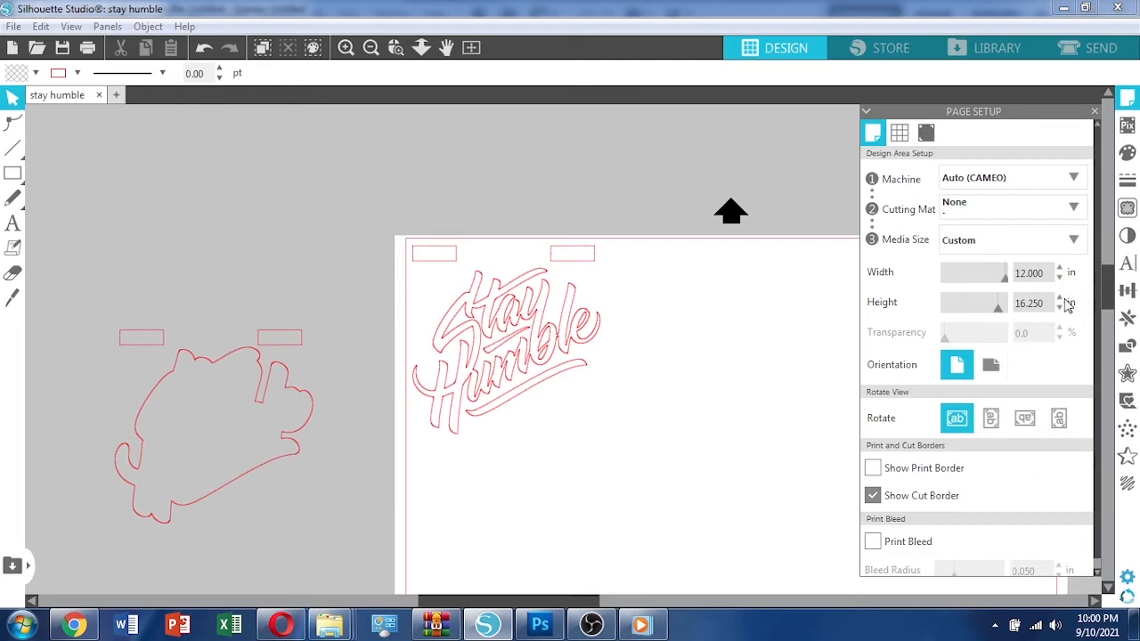
double_click(1037, 303)
type("12")
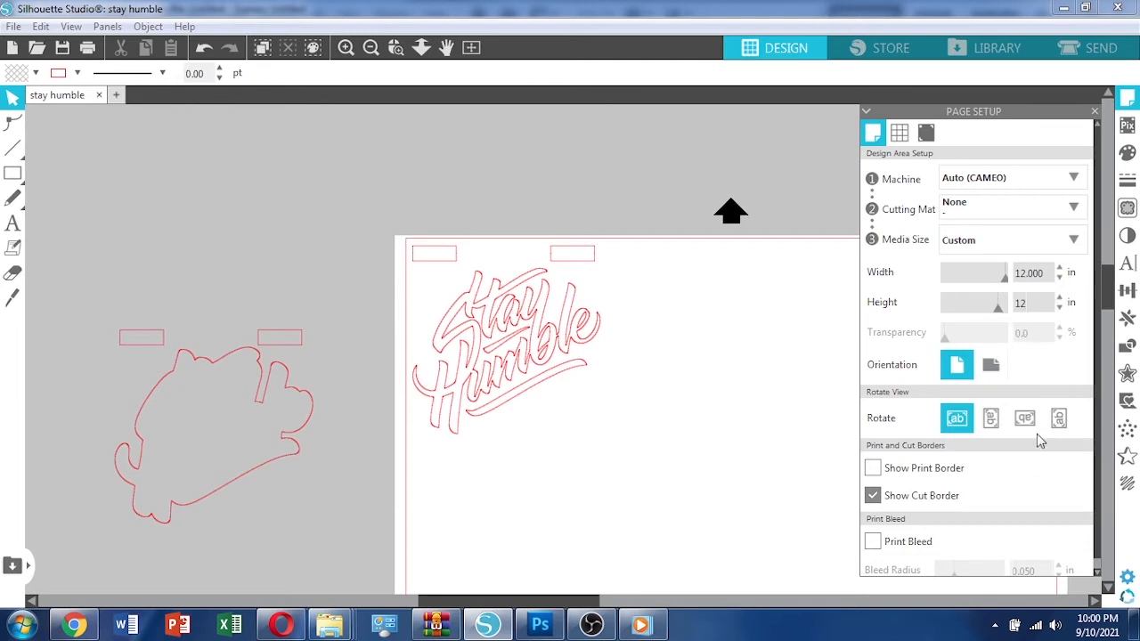
key("Return")
- Set the cut material to Sticker Paper, White and send the lettering to the cutting machine
left_click(1078, 52)
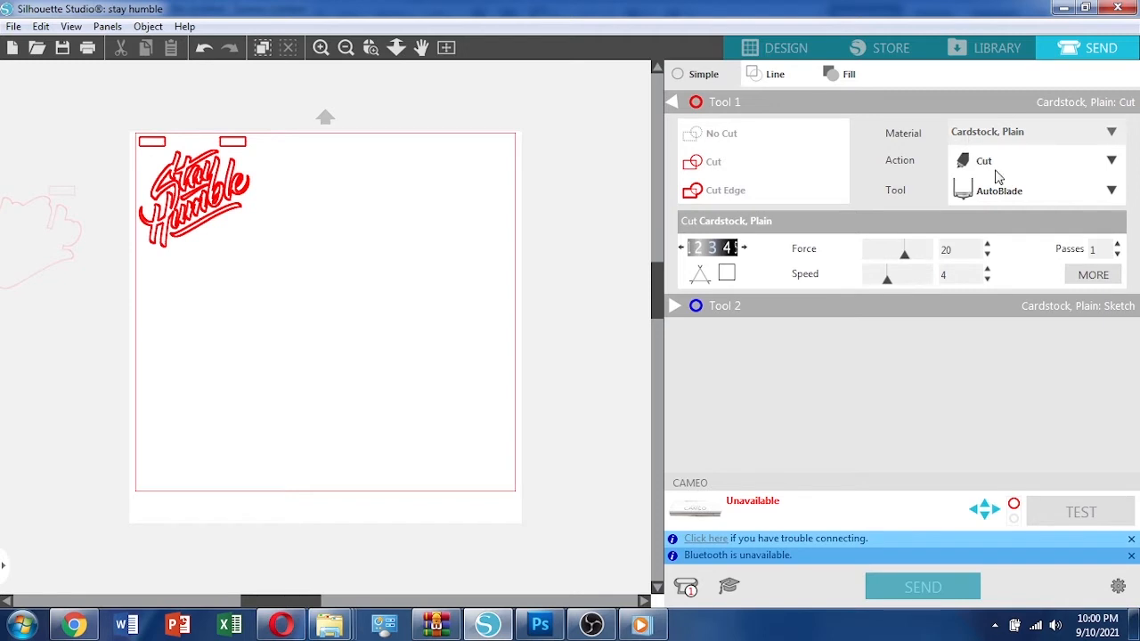
left_click(1024, 132)
left_click_drag(1120, 210, 1118, 322)
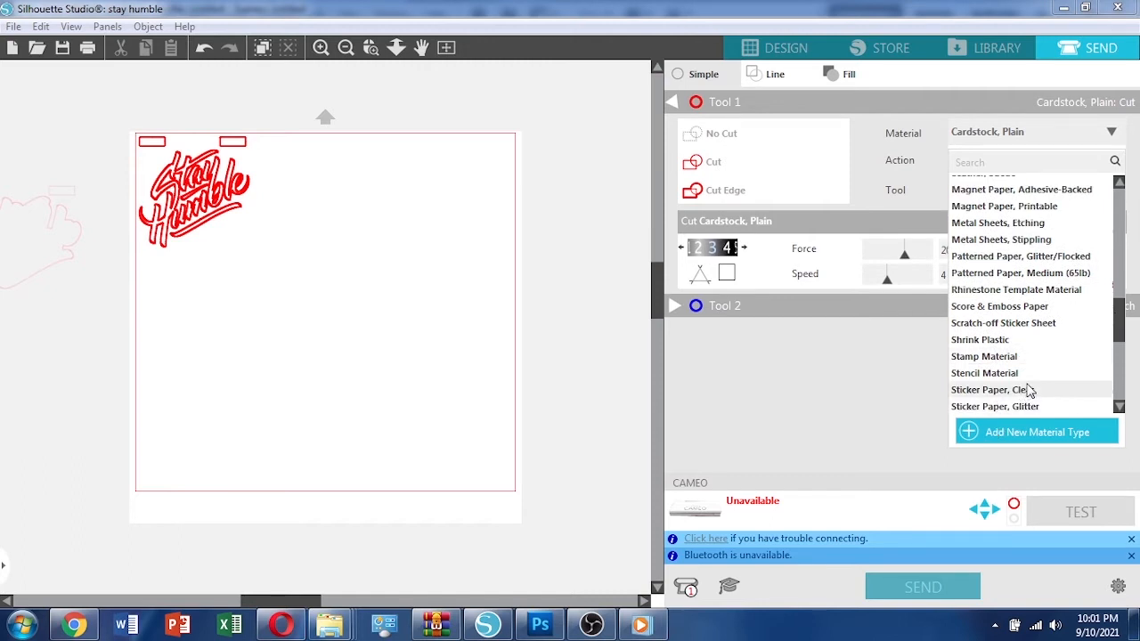
left_click_drag(1120, 316, 1122, 334)
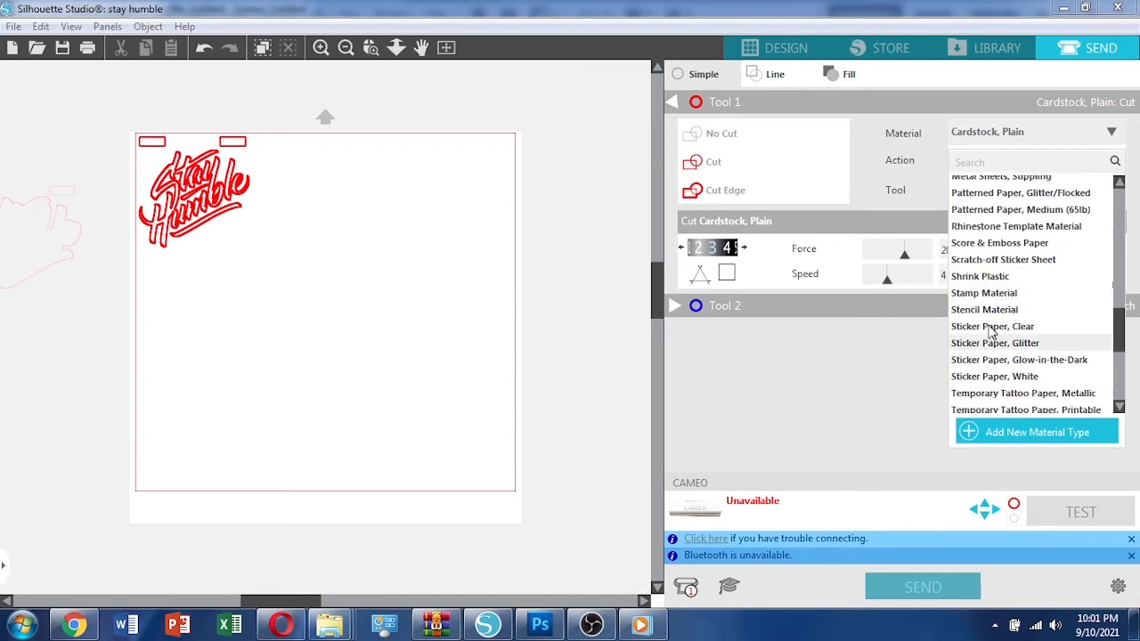
left_click(996, 376)
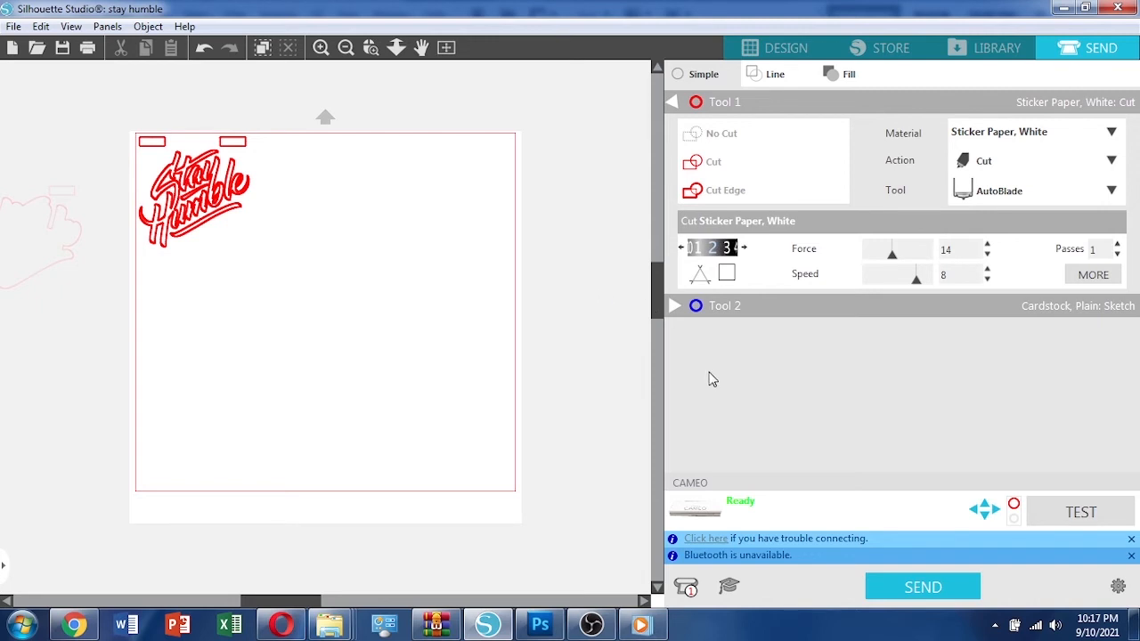
left_click(904, 584)
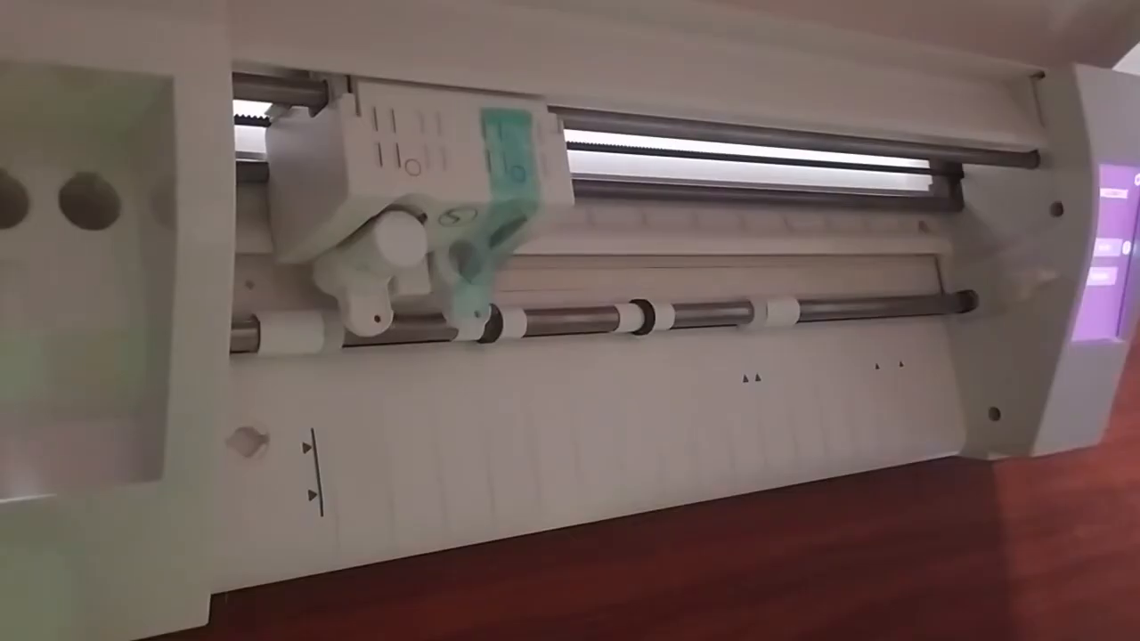